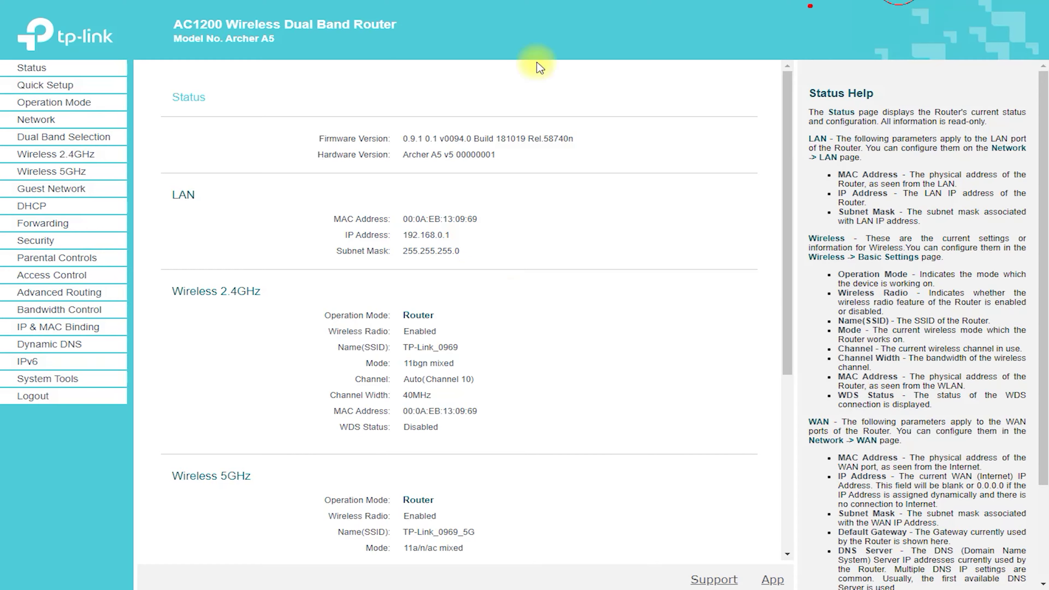
Annotate the router model and the Status, LAN, Wireless 2.4GHz and 5GHz headings, then clear the marks
mouse_move(175, 48)
left_mouse_down()
mouse_move(270, 46)
mouse_move(416, 21)
mouse_move(227, 6)
mouse_move(159, 32)
mouse_move(182, 48)
left_mouse_up()
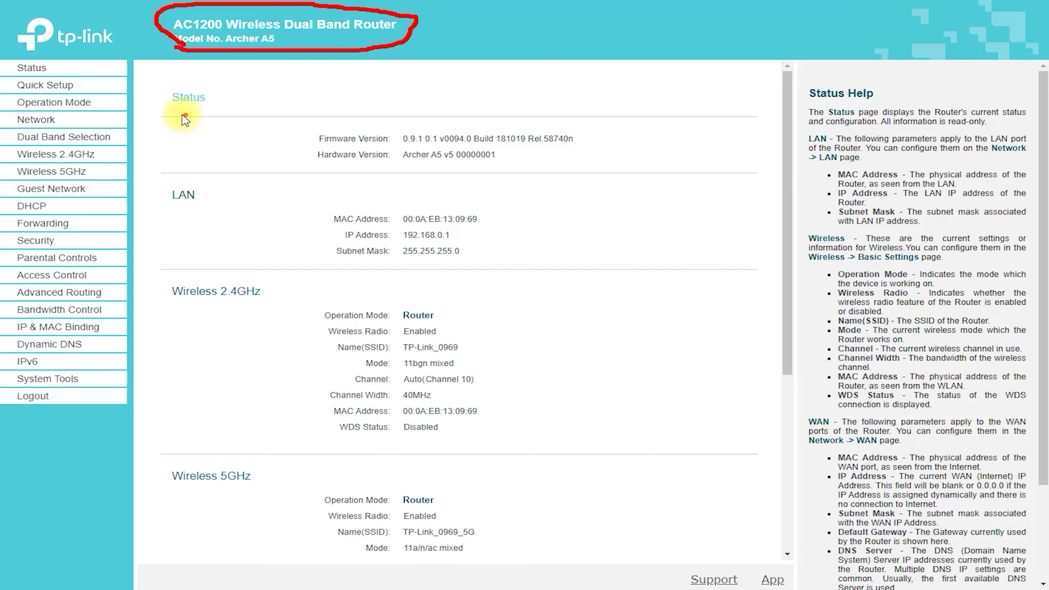
mouse_move(179, 117)
left_mouse_down()
mouse_move(215, 89)
mouse_move(169, 122)
mouse_move(182, 119)
left_mouse_up()
mouse_move(175, 214)
left_mouse_down()
mouse_move(215, 197)
mouse_move(164, 192)
mouse_move(173, 210)
left_mouse_up()
mouse_move(172, 304)
left_mouse_down()
mouse_move(269, 312)
mouse_move(163, 277)
mouse_move(186, 325)
left_mouse_up()
mouse_move(194, 506)
left_mouse_down()
mouse_move(223, 511)
mouse_move(239, 444)
mouse_move(163, 482)
mouse_move(195, 499)
left_mouse_up()
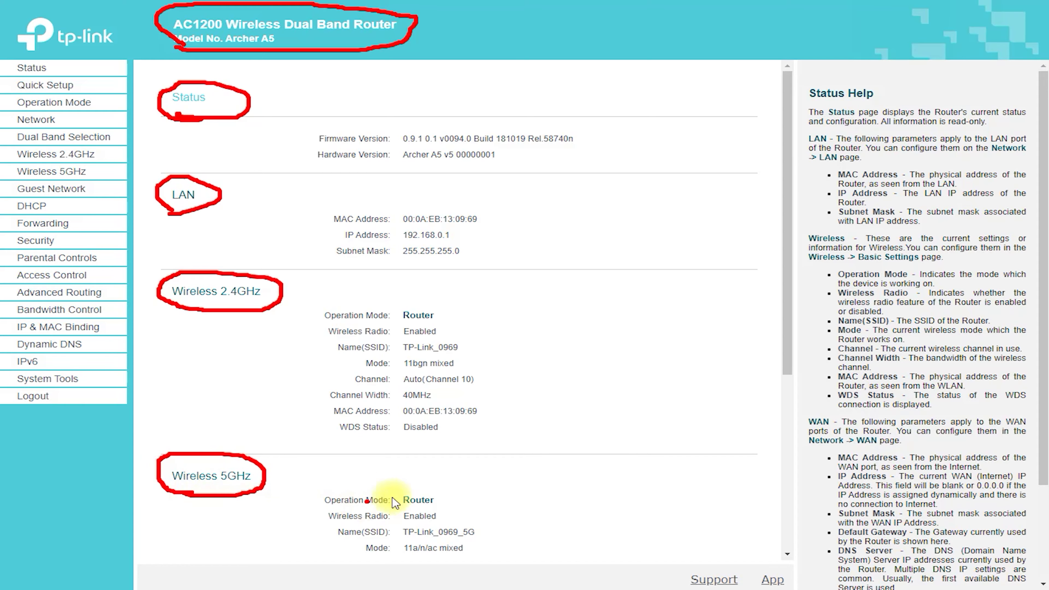
left_click(900, 6)
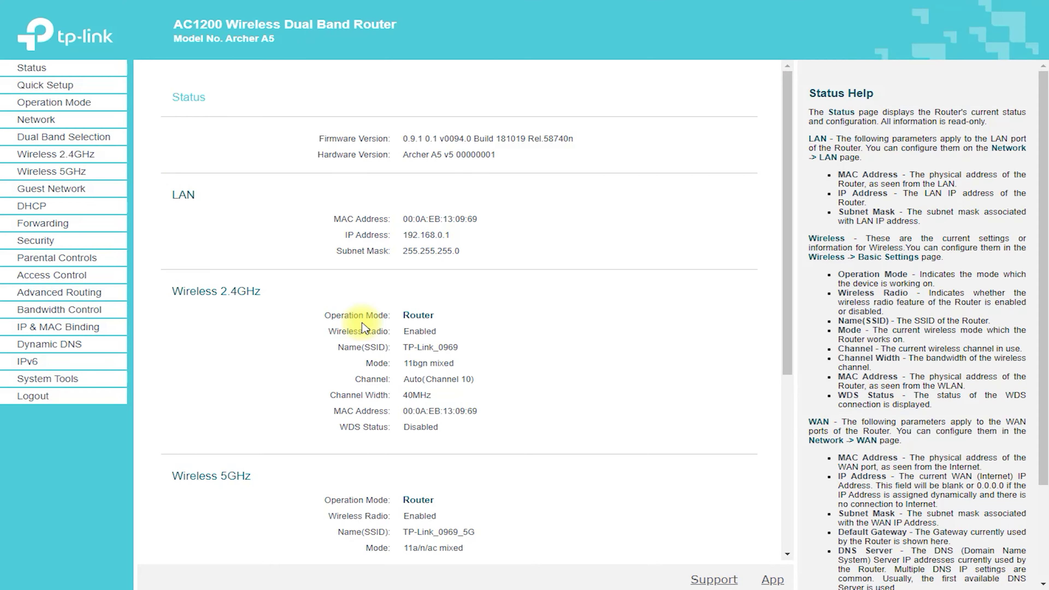
scroll(366, 330, "down", 5)
scroll(358, 329, "down", 2)
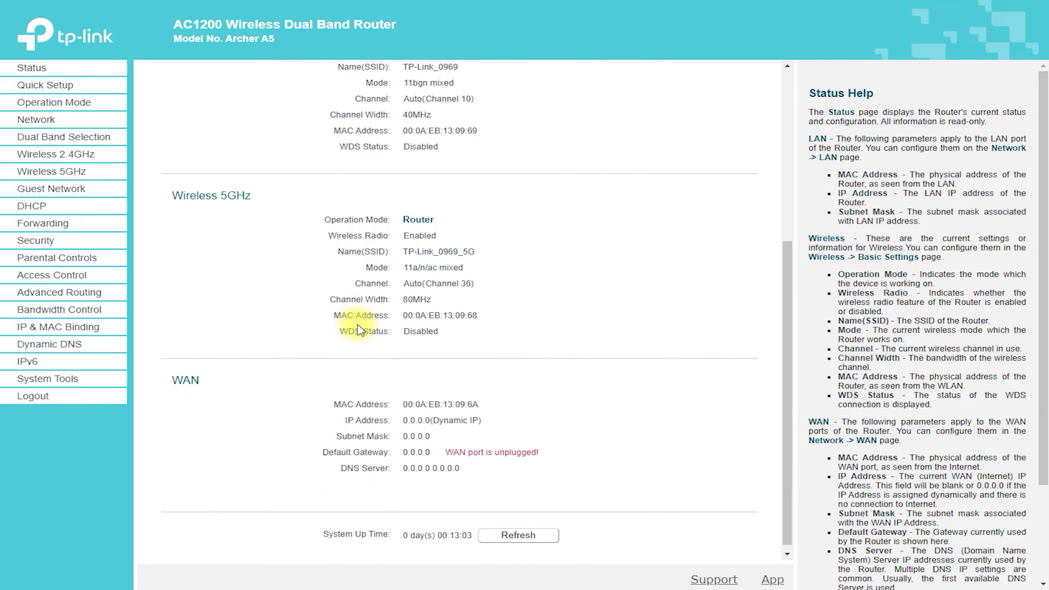
scroll(347, 355, "up", 6)
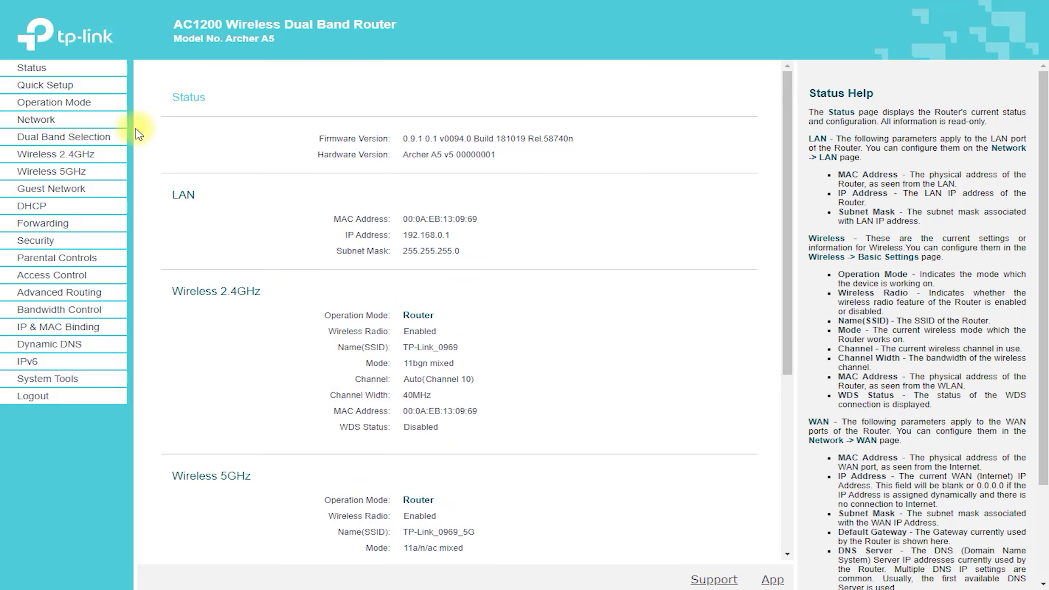
Go through Quick Setup to the connection-type list, highlighting the Auto-Detect and Dynamic IP options
left_click(49, 86)
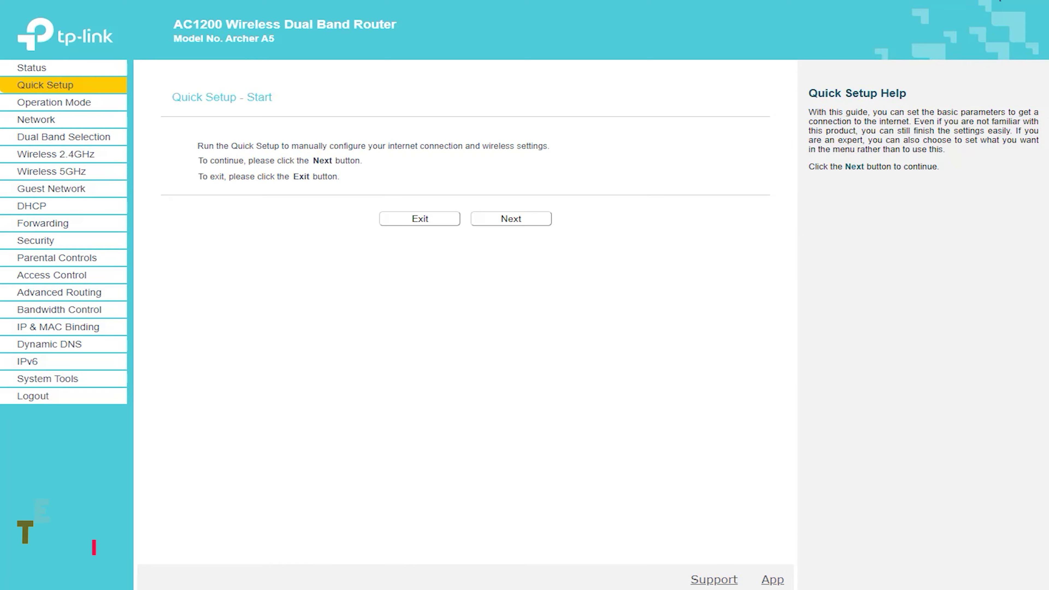
mouse_move(161, 112)
left_mouse_down()
mouse_move(256, 116)
mouse_move(159, 85)
mouse_move(197, 124)
left_mouse_up()
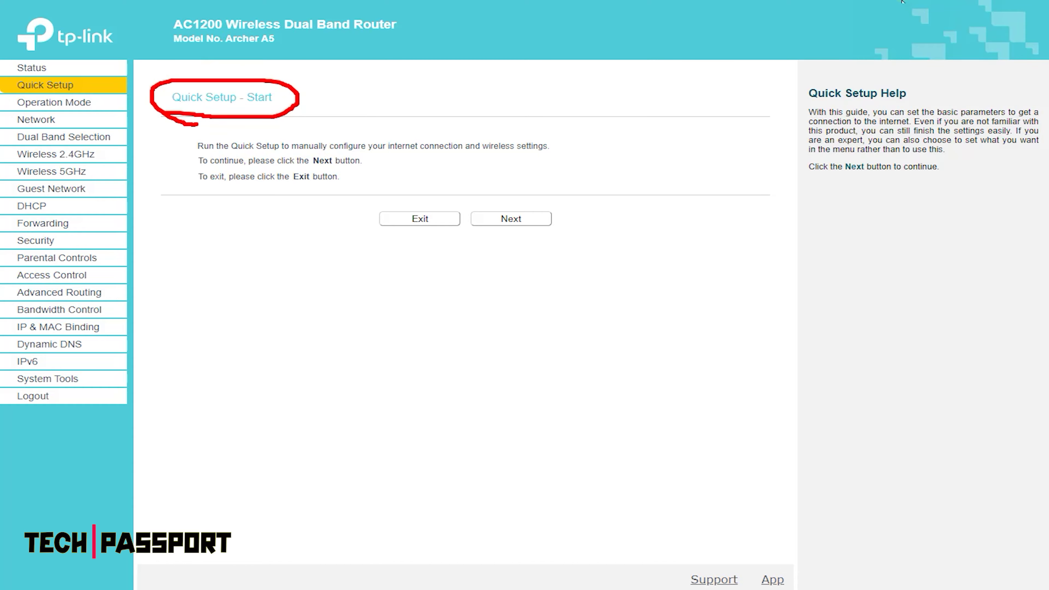
left_click(518, 221)
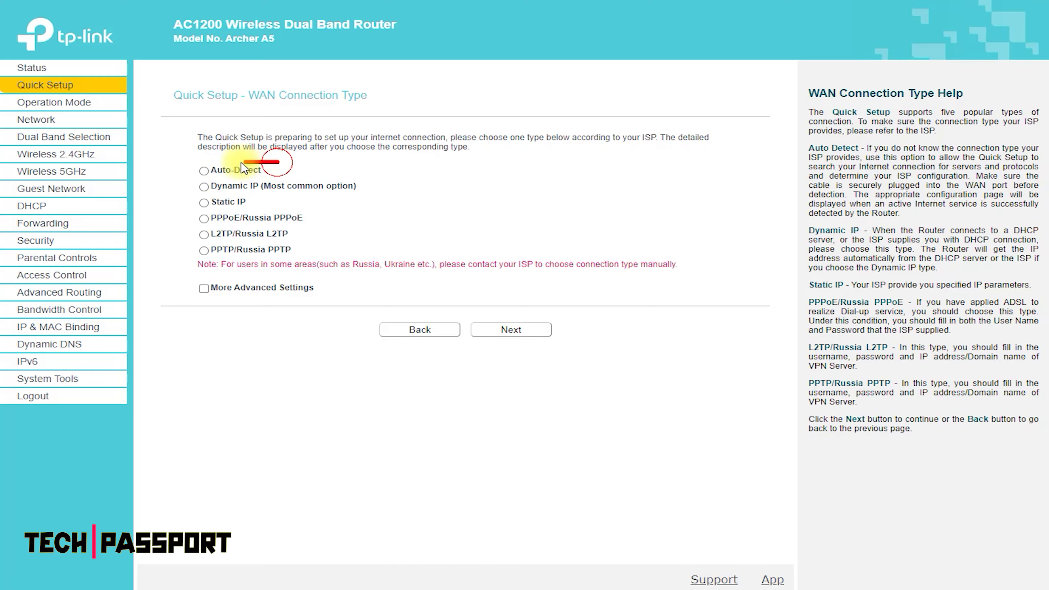
left_click_drag(241, 163, 172, 208)
mouse_move(188, 285)
left_mouse_down()
mouse_move(332, 290)
mouse_move(318, 206)
mouse_move(384, 188)
mouse_move(281, 162)
left_mouse_up()
left_click(218, 204)
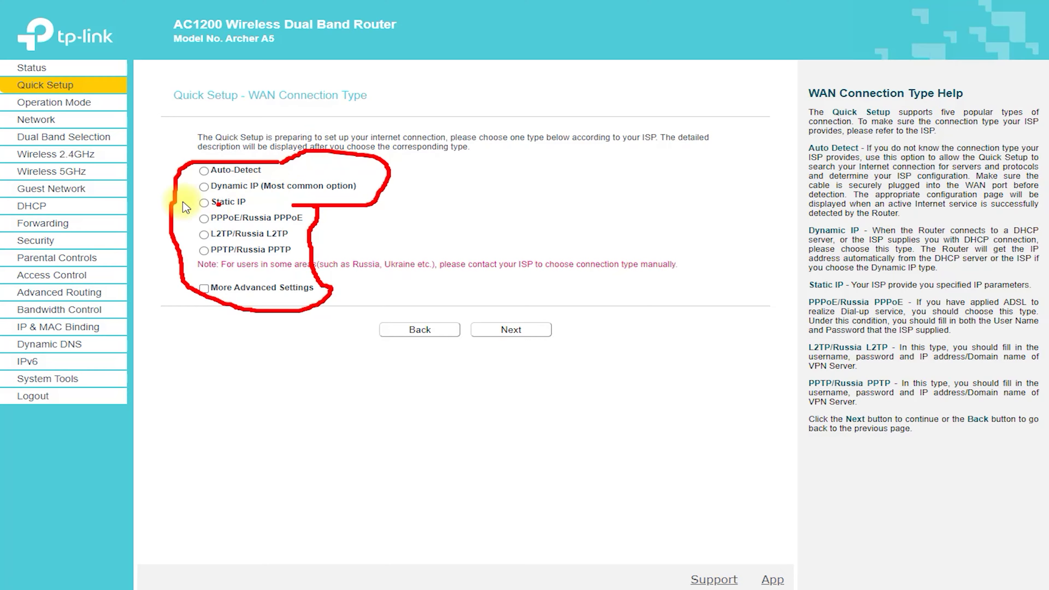
left_click_drag(208, 180, 304, 180)
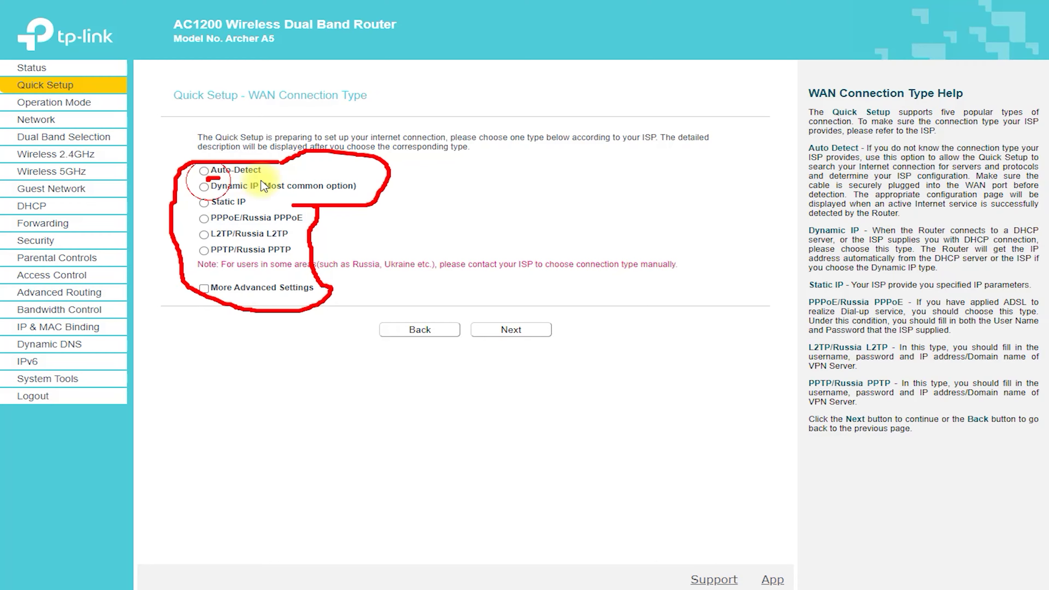
mouse_move(205, 193)
left_mouse_down()
mouse_move(289, 192)
mouse_move(261, 210)
left_mouse_up()
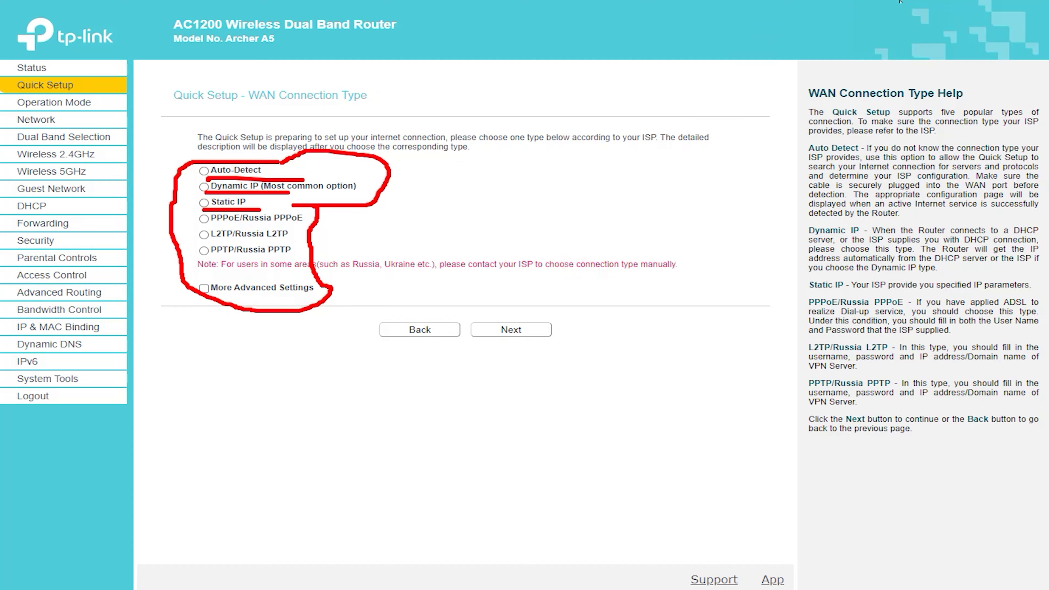
key("Escape")
Review the Operation Mode choices, then go to the Network WAN settings page
left_click(68, 106)
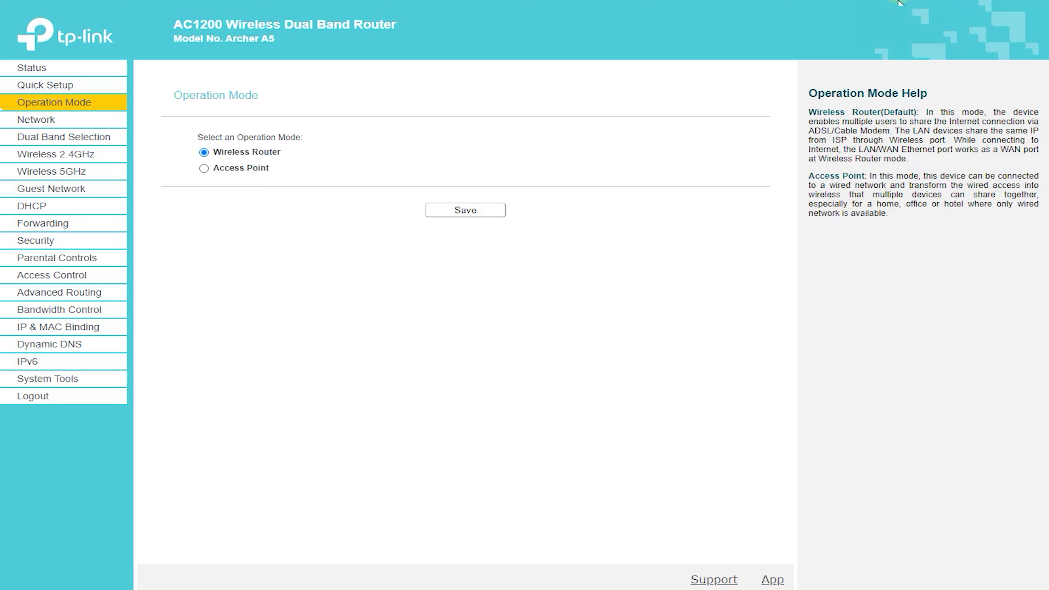
mouse_move(211, 182)
left_mouse_down()
mouse_move(332, 159)
mouse_move(215, 115)
left_mouse_up()
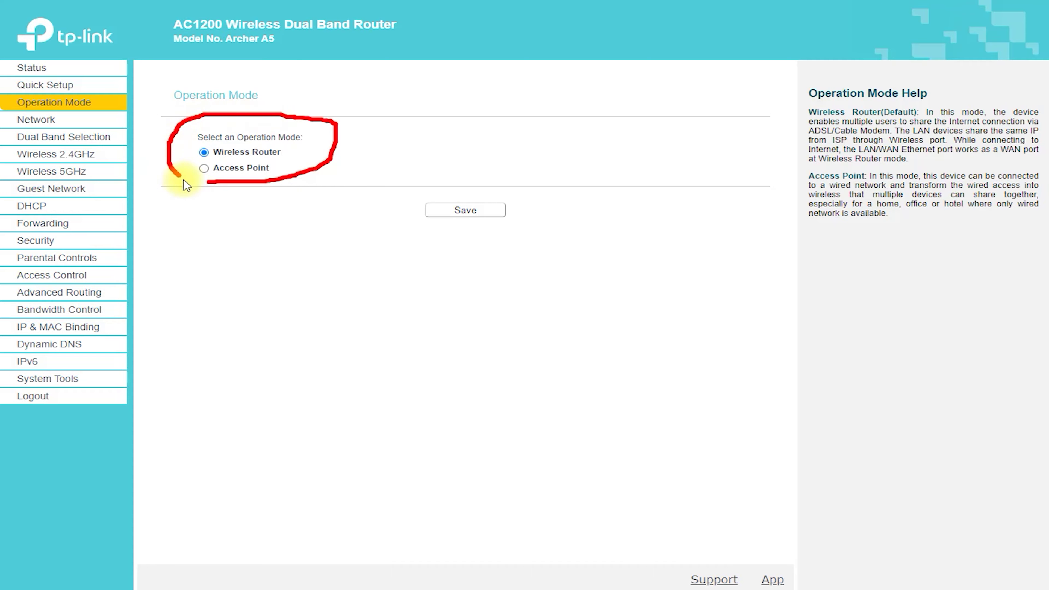
left_click_drag(184, 180, 231, 186)
left_click(451, 184)
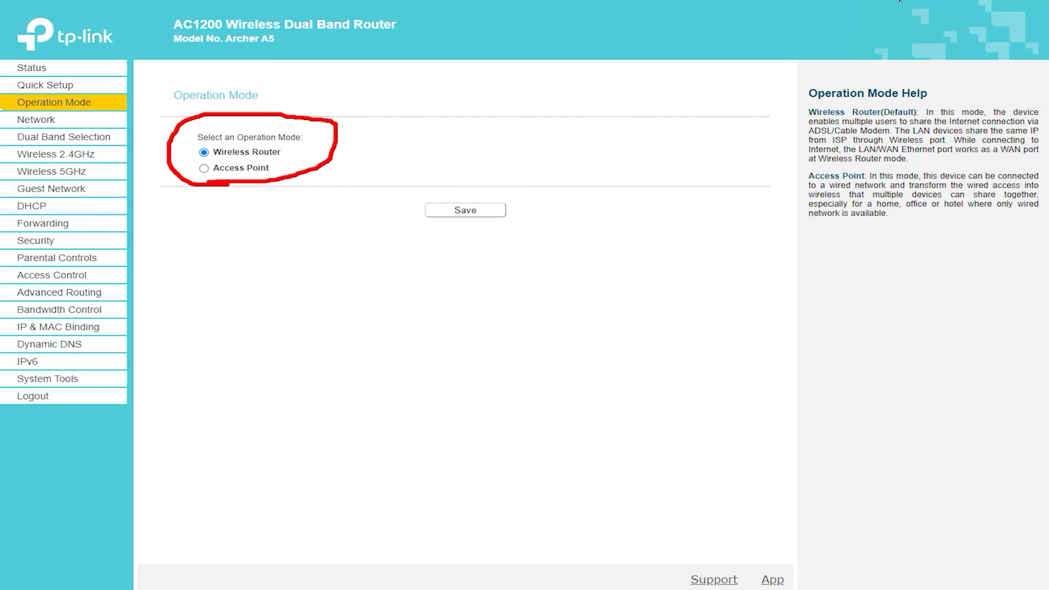
left_click(22, 119)
Set the WAN connection type to Static IP and inspect its IP, mask, gateway and DNS fields
left_click(33, 153)
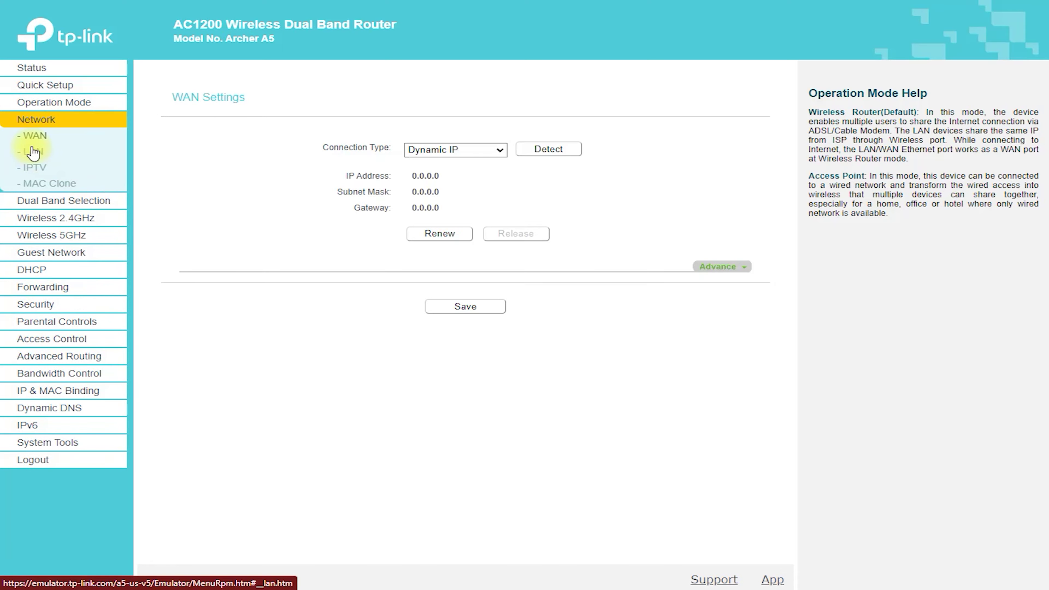
left_click(465, 150)
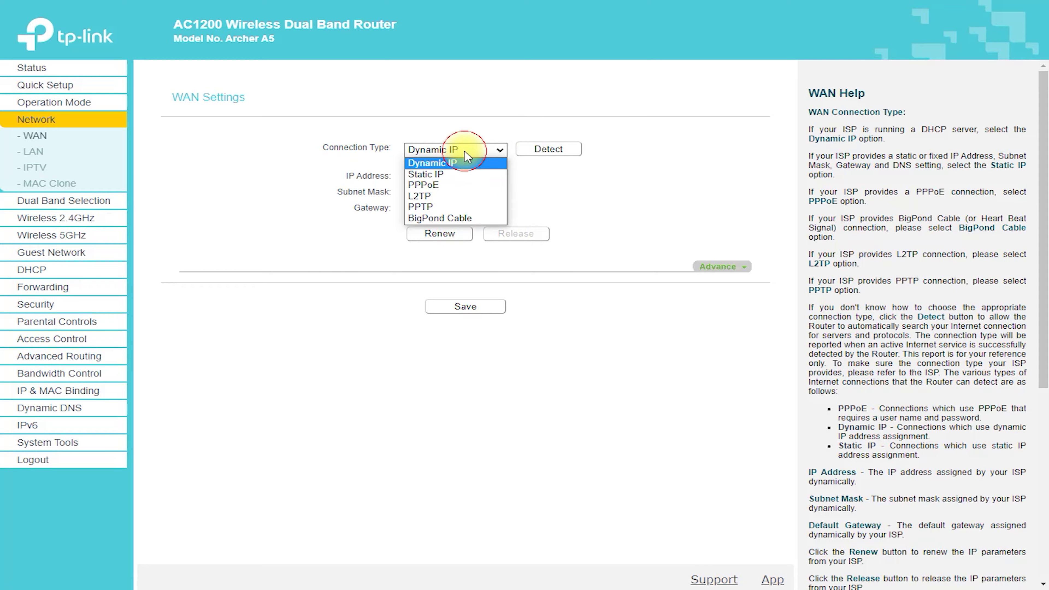
left_click(454, 175)
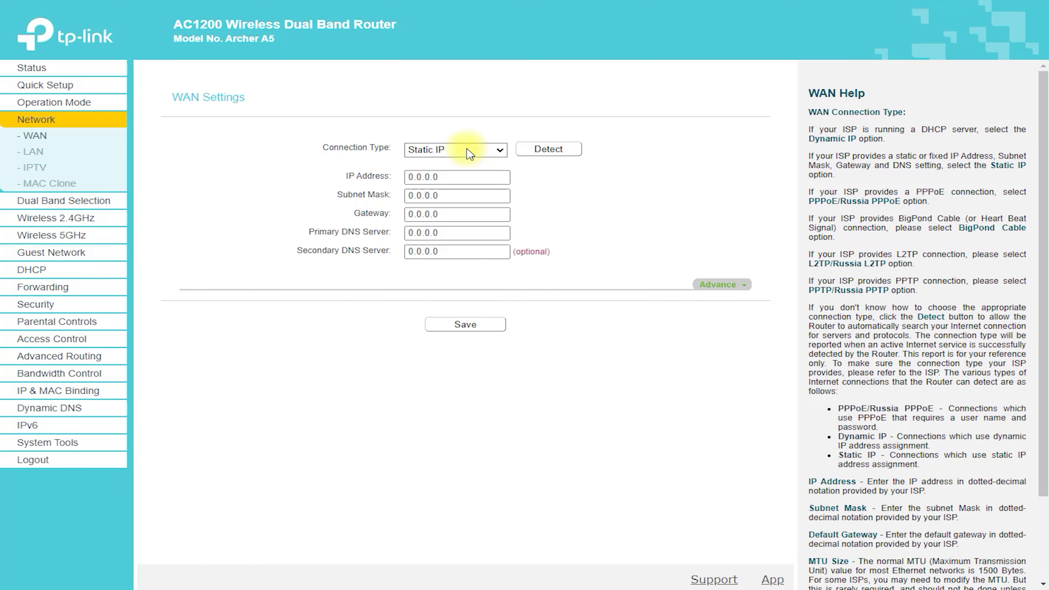
left_click(470, 154)
left_click(453, 174)
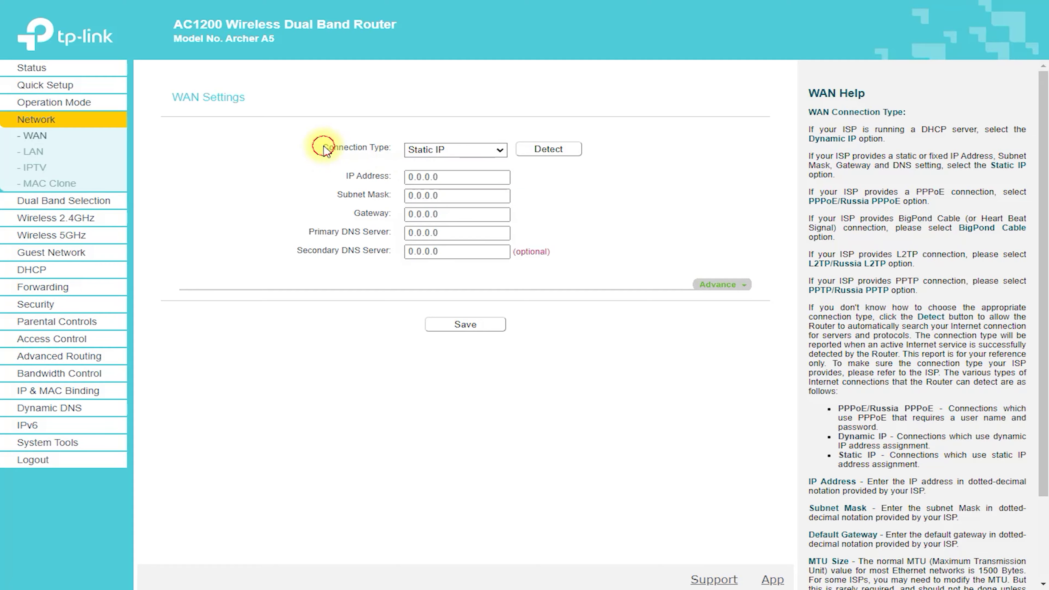
double_click(454, 177)
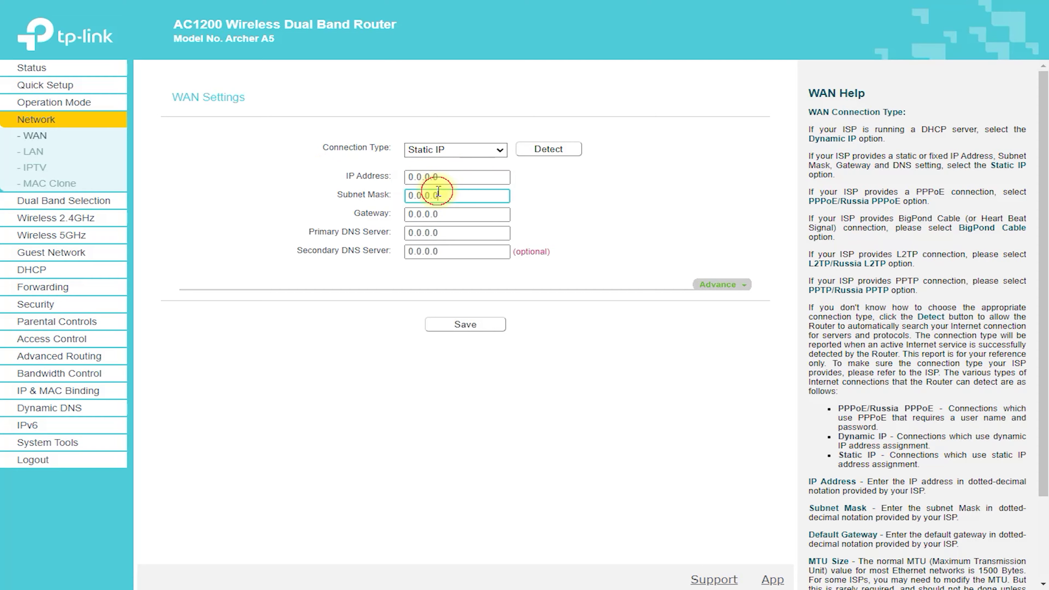
double_click(417, 198)
double_click(415, 213)
double_click(421, 233)
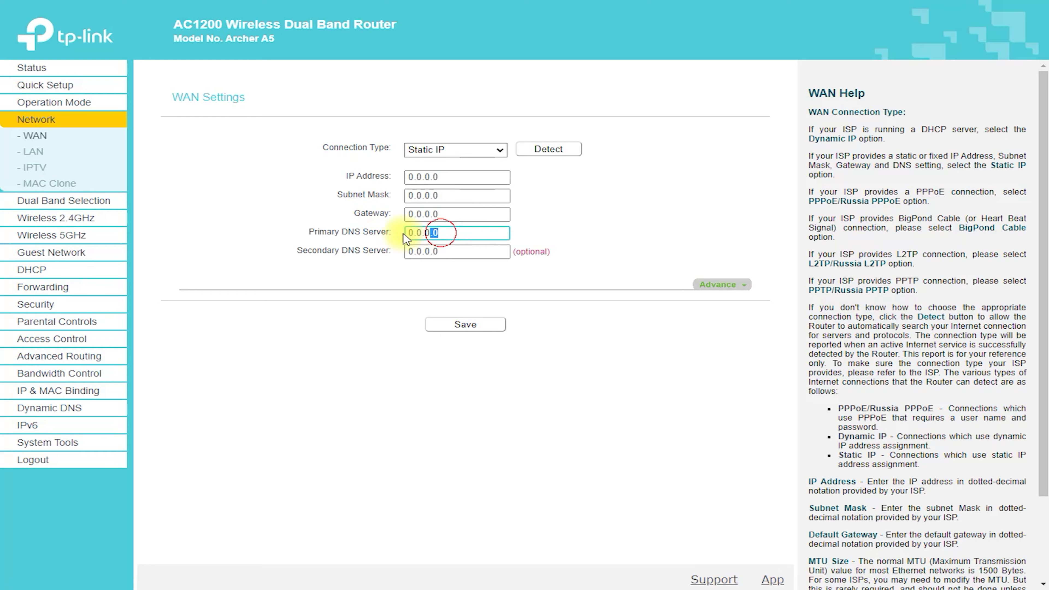
double_click(438, 251)
Switch the connection type to PPPoE and check its username, password and confirm-password fields
left_click(436, 149)
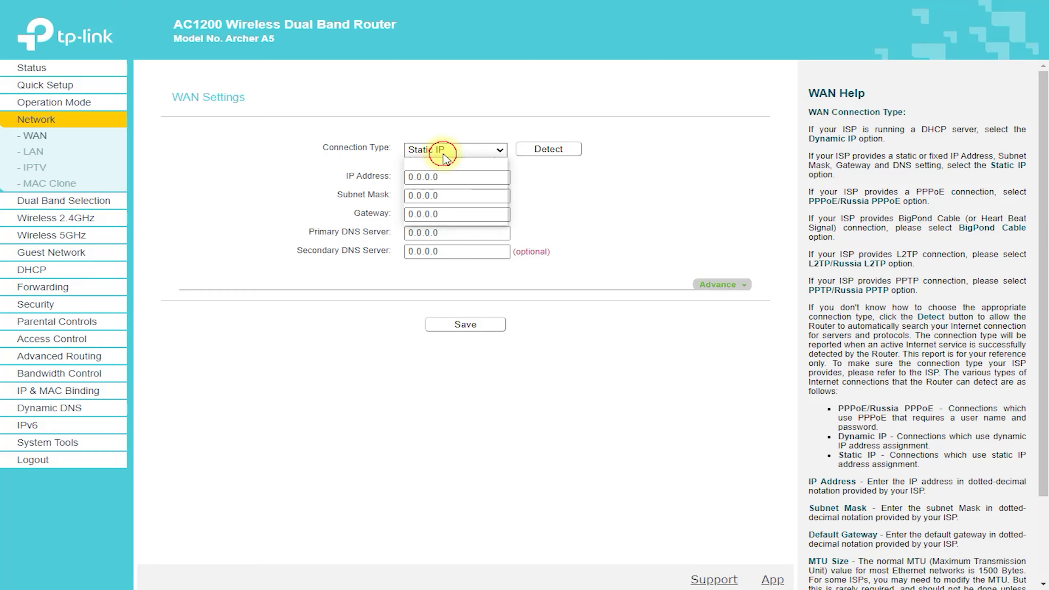
left_click(436, 182)
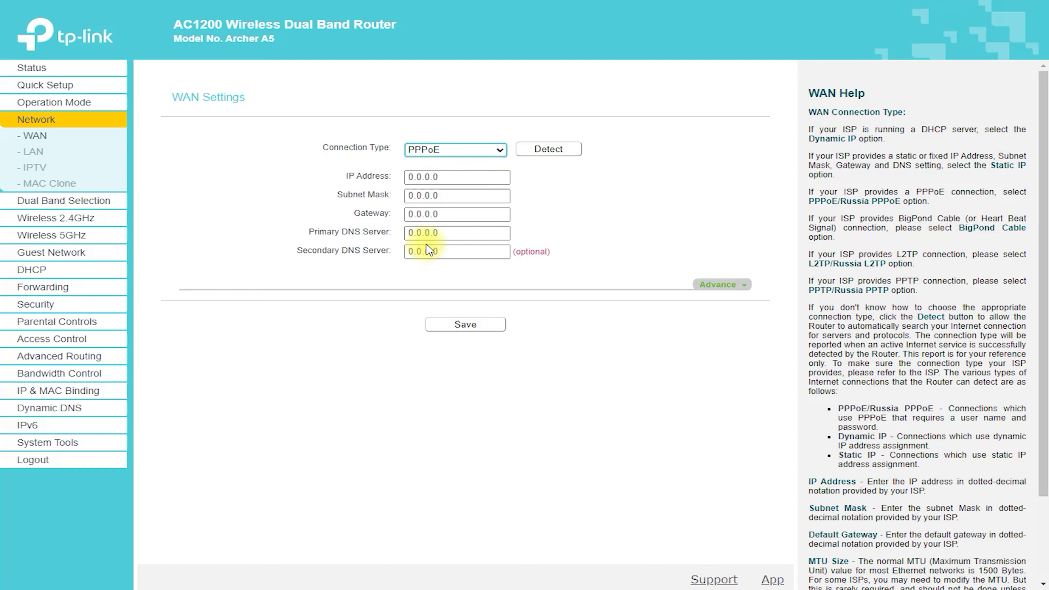
left_click(448, 180)
left_click(411, 199)
left_click(411, 218)
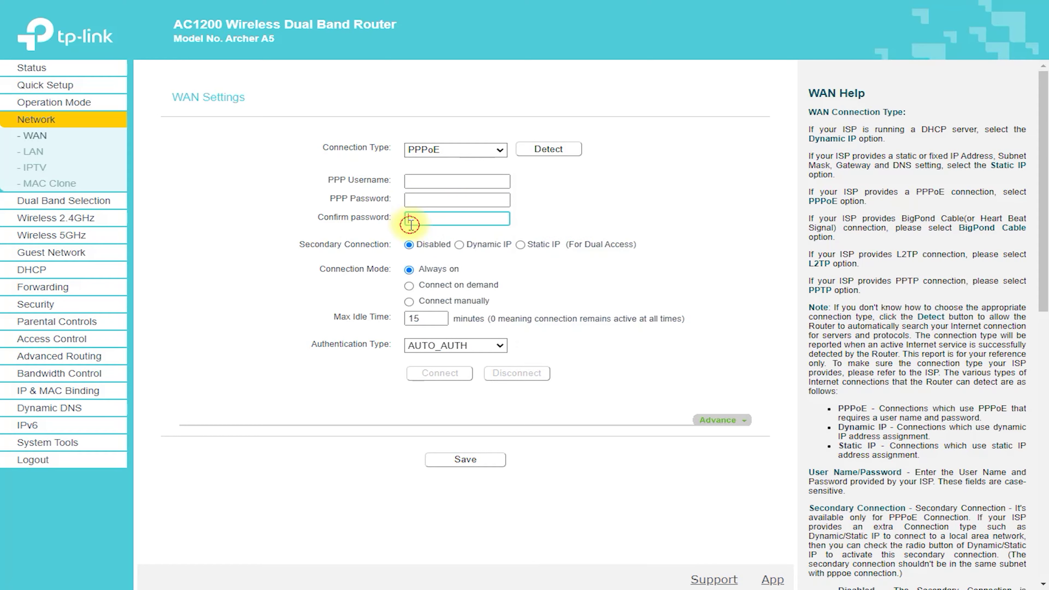
left_click(285, 283)
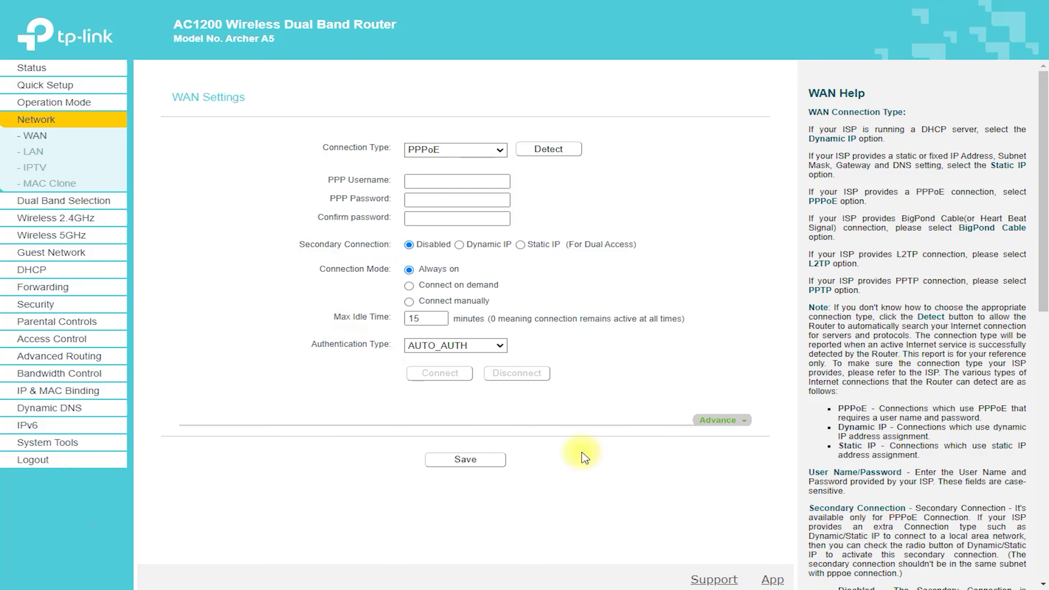
In the advanced PPPoE settings, tick Use IP address specified by ISP, then move to LAN settings
left_click(741, 424)
scroll(693, 342, "down", 1)
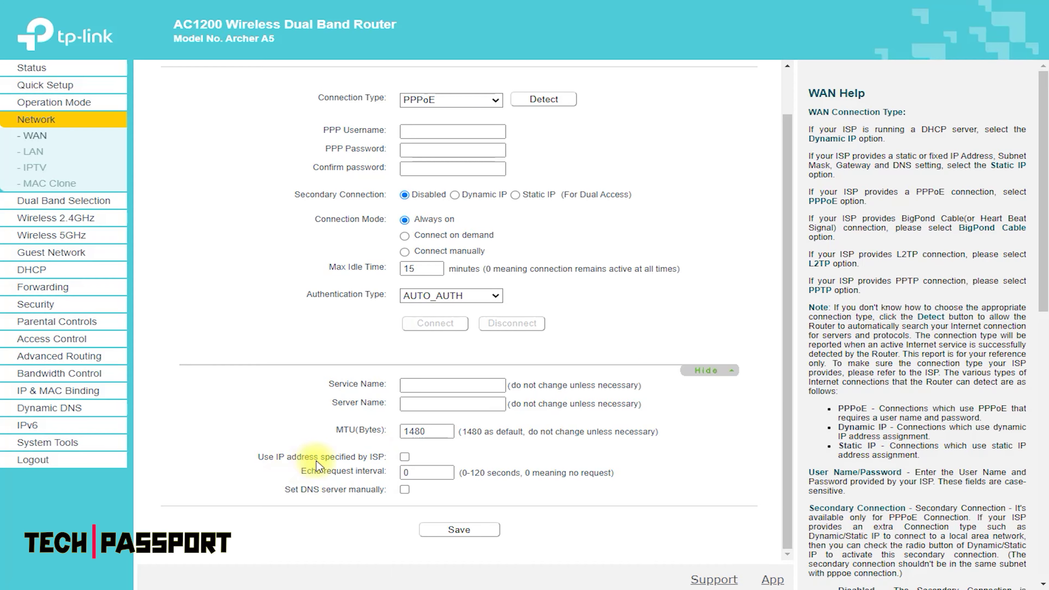
left_click(404, 457)
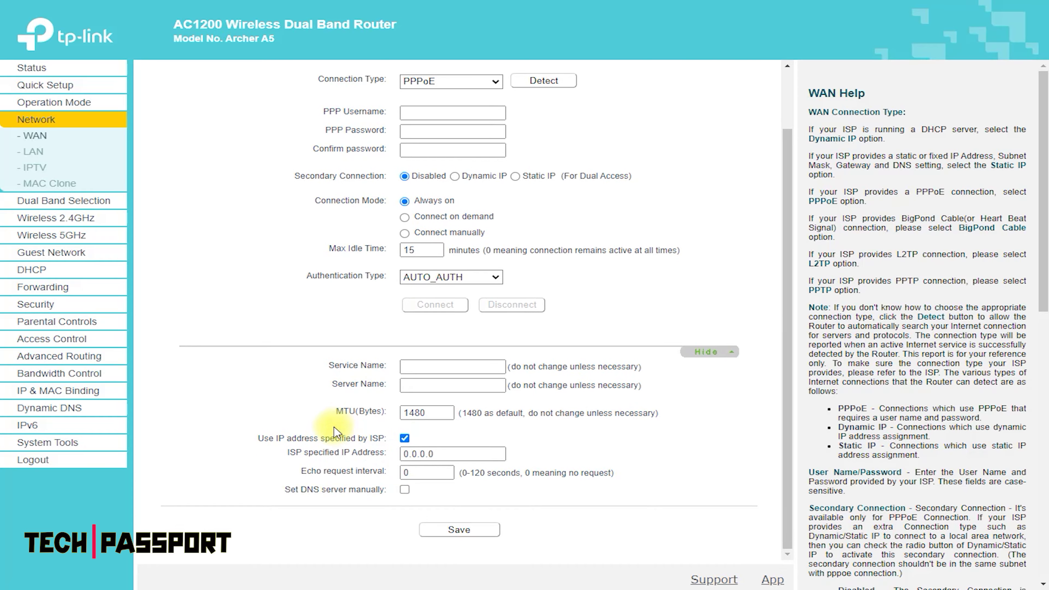
double_click(451, 454)
left_click(411, 472)
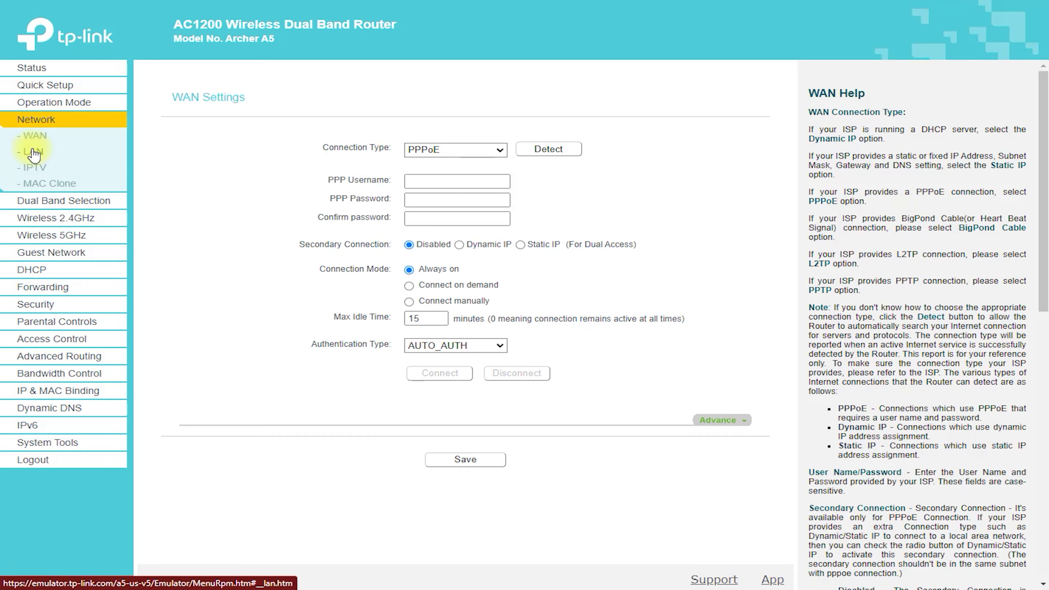
left_click(40, 153)
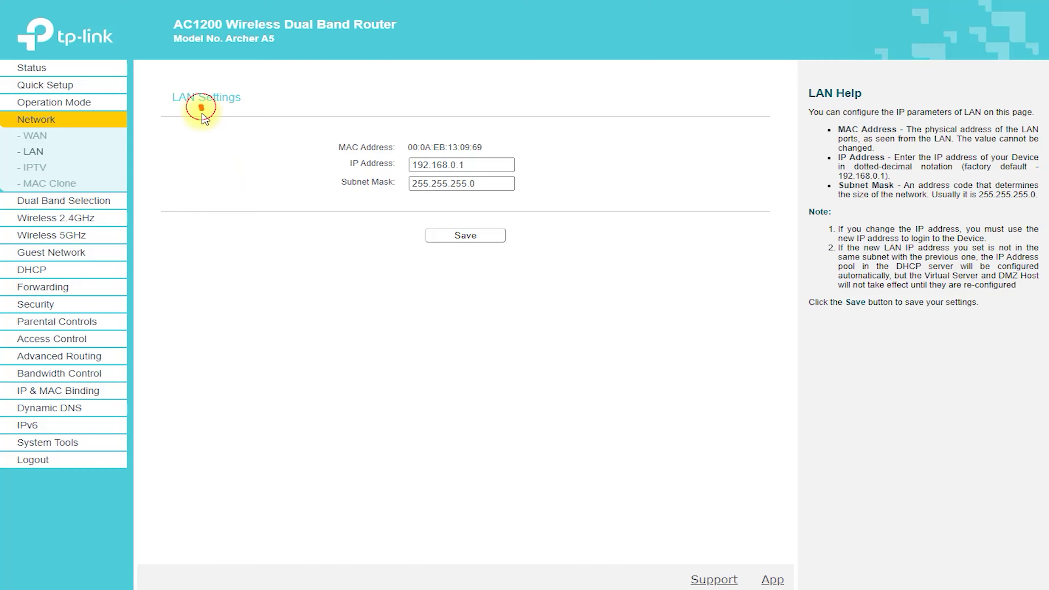
Highlight the LAN IP settings, visit the IPTV and MAC Clone pages, and end on Dual Band Selection
mouse_move(202, 107)
left_mouse_down()
mouse_move(227, 159)
mouse_move(333, 162)
left_mouse_up()
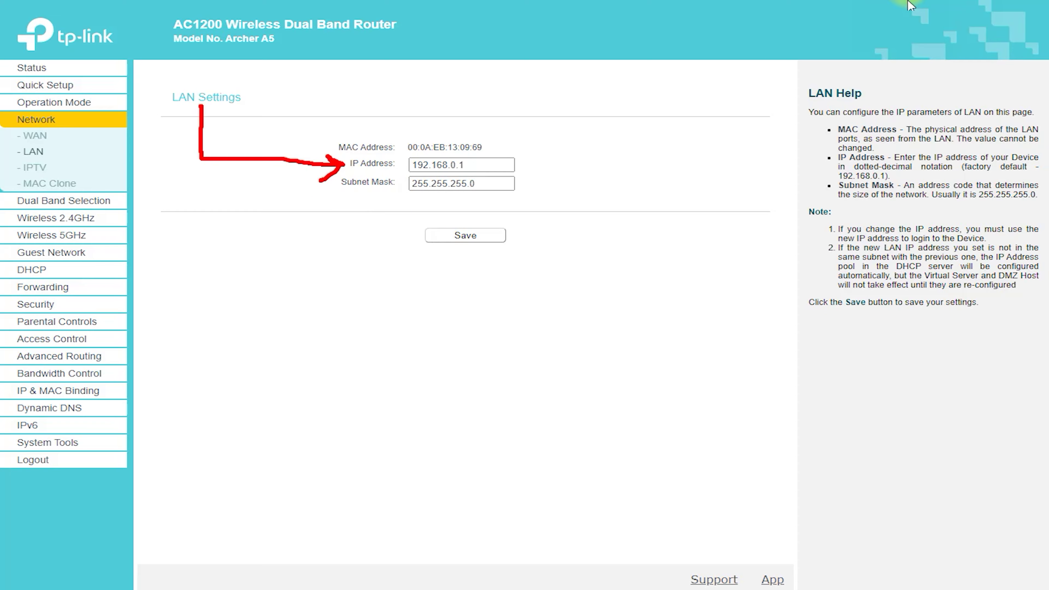
left_click(894, 2)
left_click(53, 170)
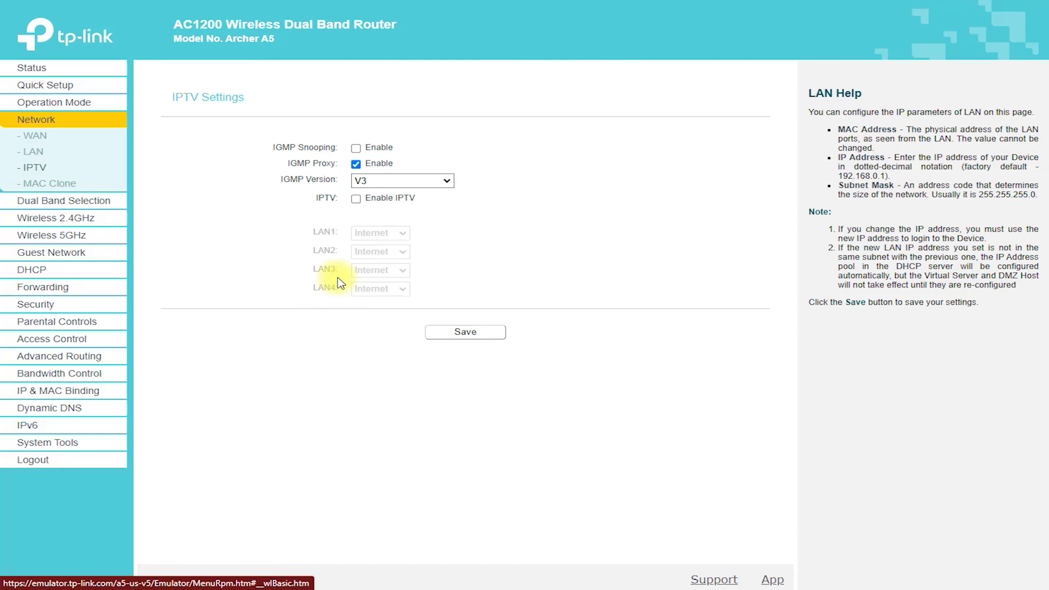
left_click(30, 185)
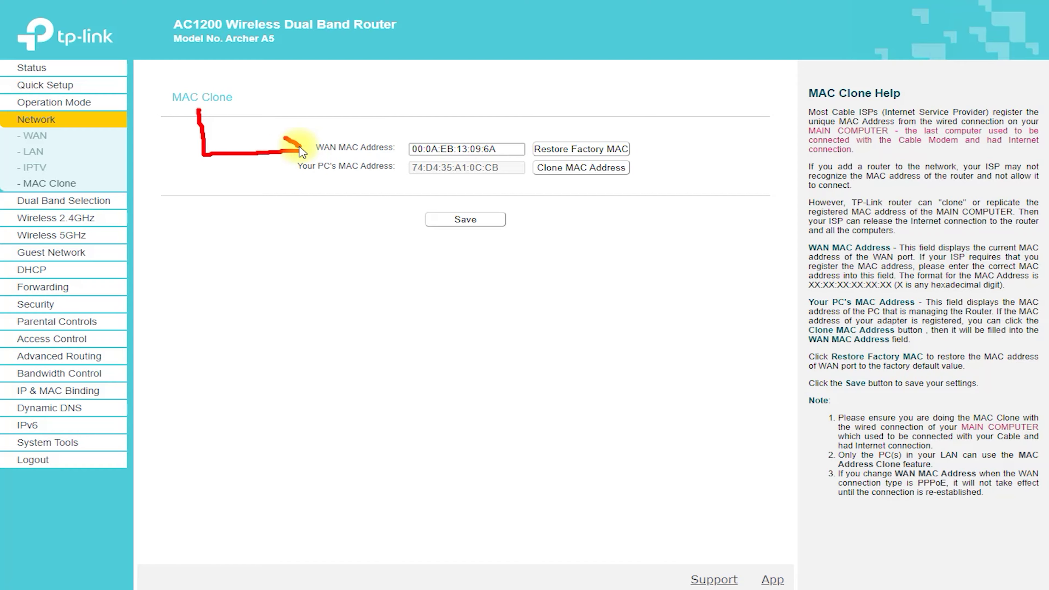
left_click_drag(306, 151, 286, 166)
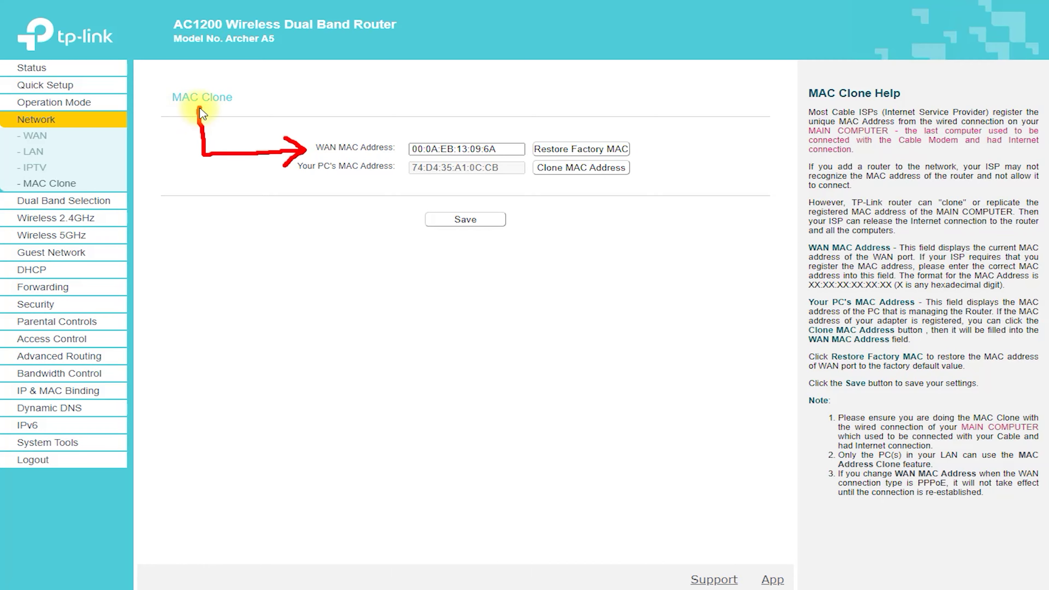
left_click_drag(253, 99, 163, 87)
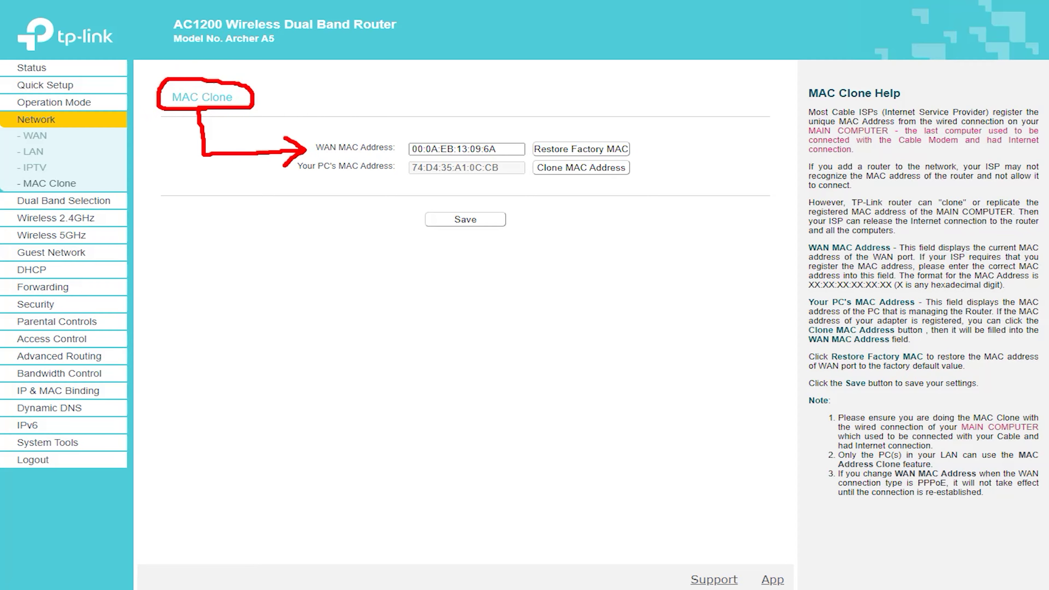
left_click(73, 203)
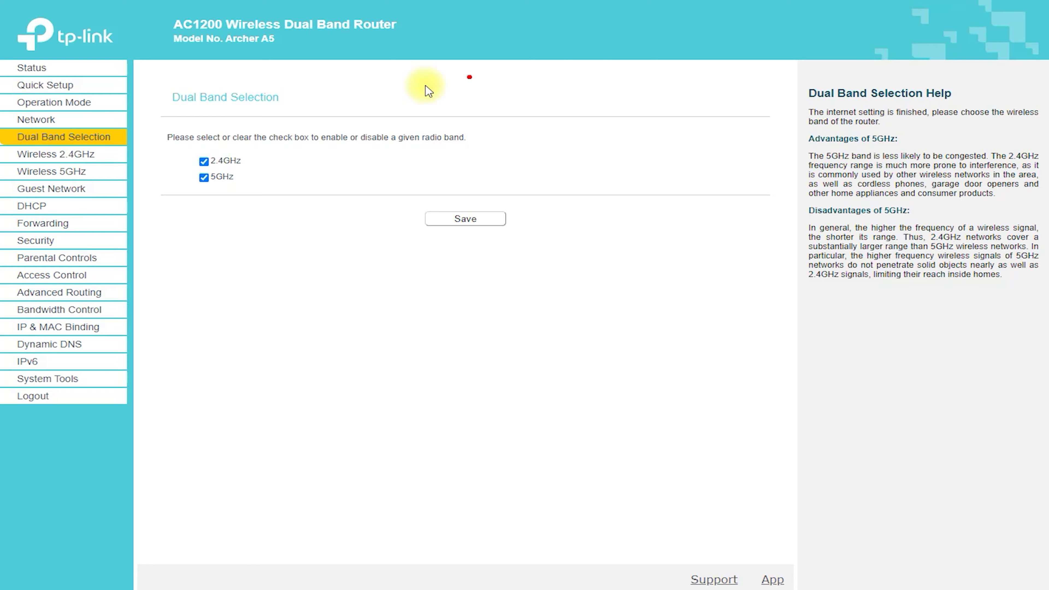
Annotate the Dual Band Selection page, then review the Wireless 2.4GHz basic settings
mouse_move(230, 113)
left_mouse_down()
mouse_move(271, 84)
mouse_move(156, 85)
left_mouse_up()
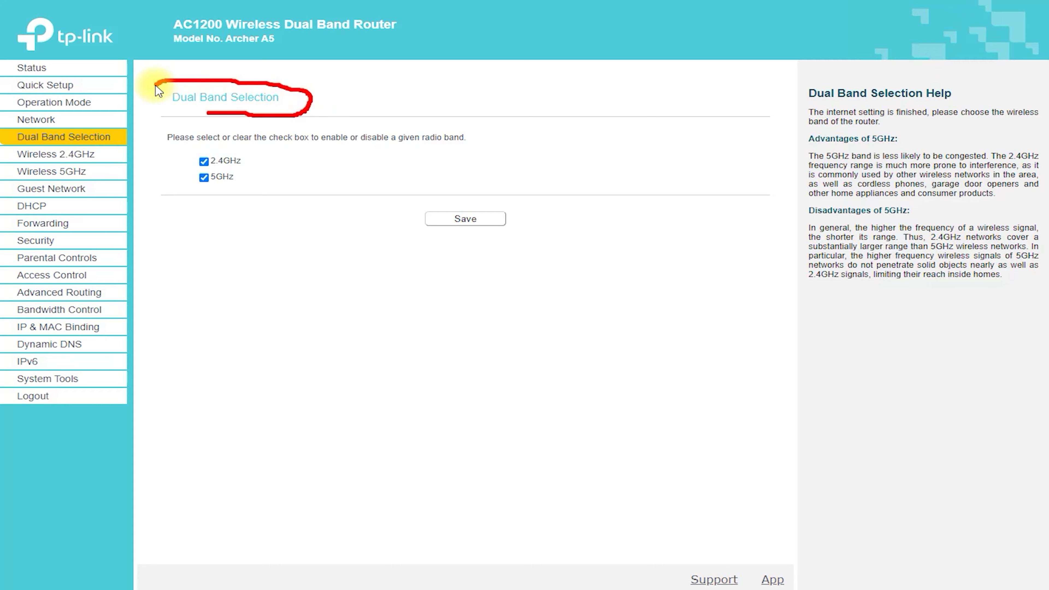
key("Escape")
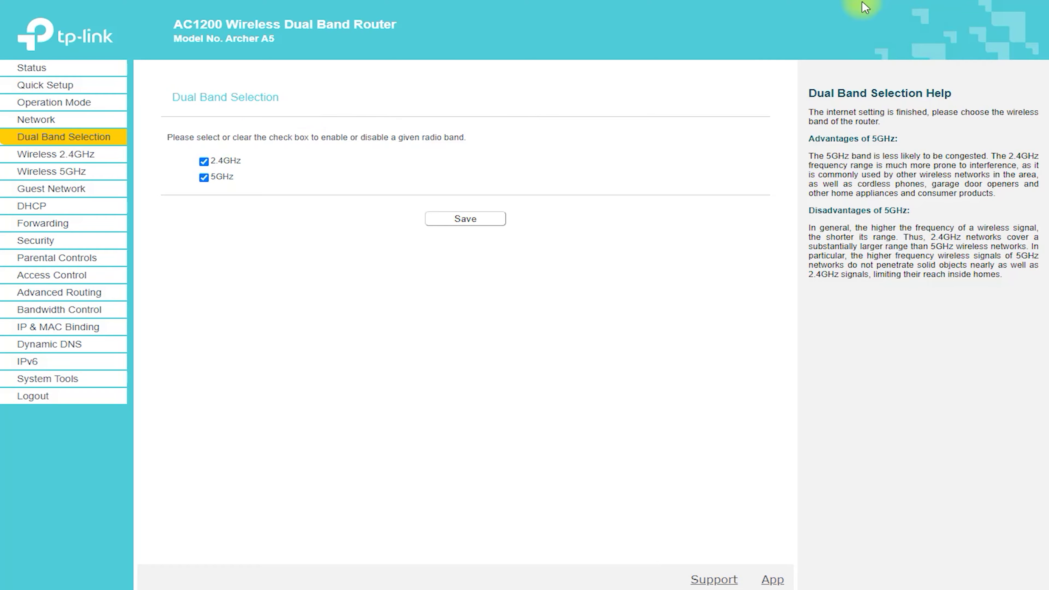
left_click(78, 156)
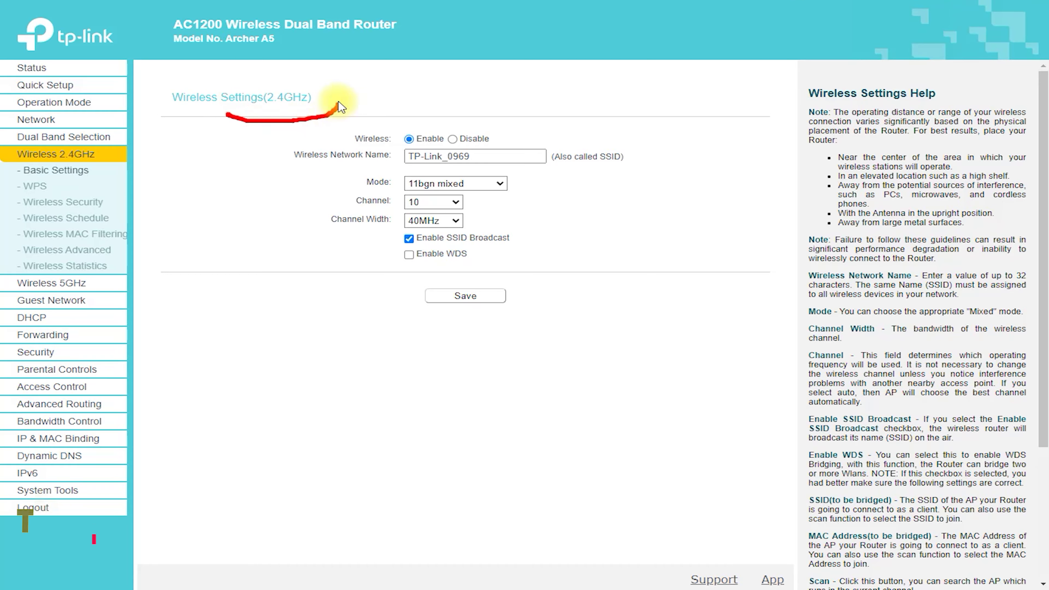
mouse_move(338, 101)
left_mouse_down()
mouse_move(178, 69)
mouse_move(165, 116)
mouse_move(266, 121)
left_mouse_up()
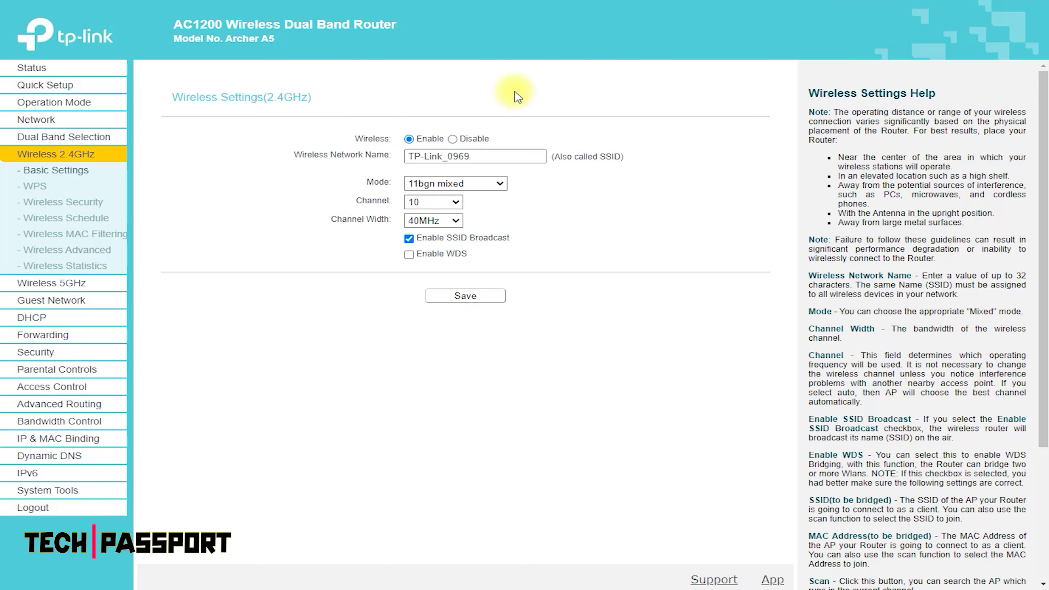
Review the 2.4GHz WPS page and mark its key settings
left_click(36, 191)
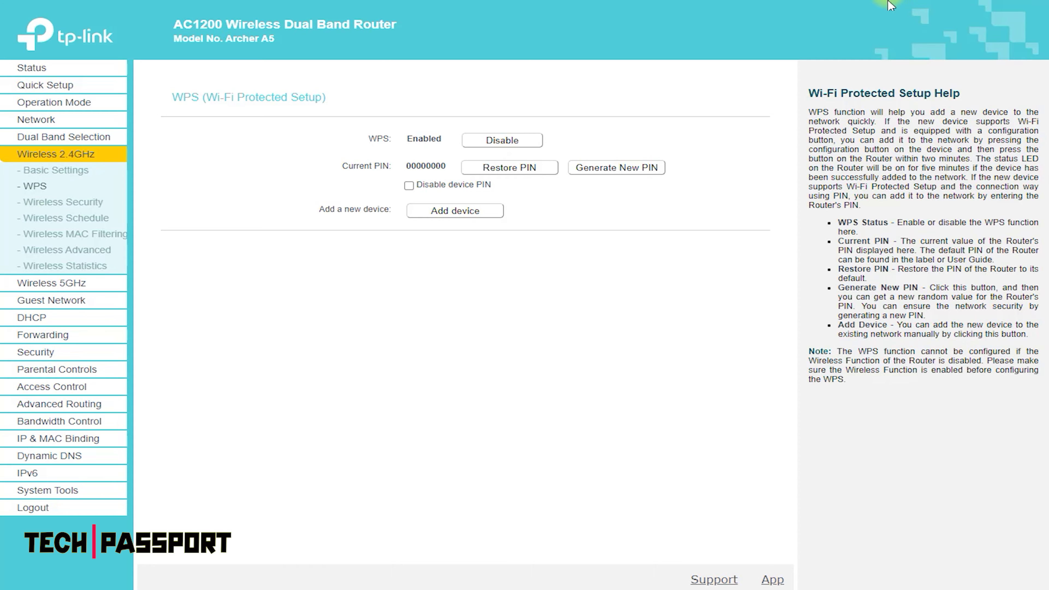
mouse_move(216, 117)
left_mouse_down()
mouse_move(169, 110)
mouse_move(335, 117)
mouse_move(224, 75)
left_mouse_up()
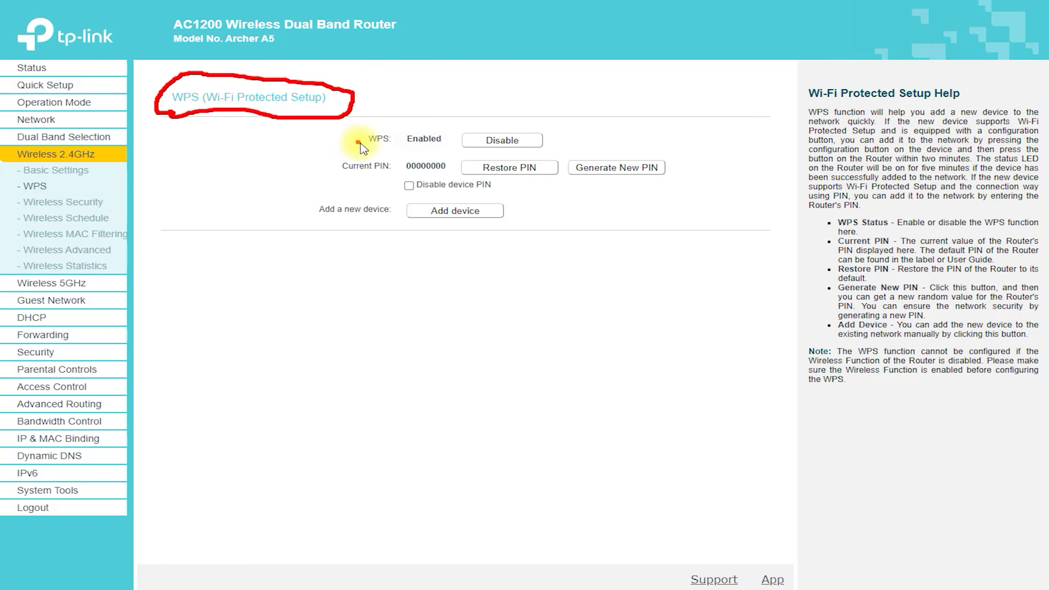
mouse_move(362, 151)
left_mouse_down()
mouse_move(564, 143)
mouse_move(355, 129)
left_mouse_up()
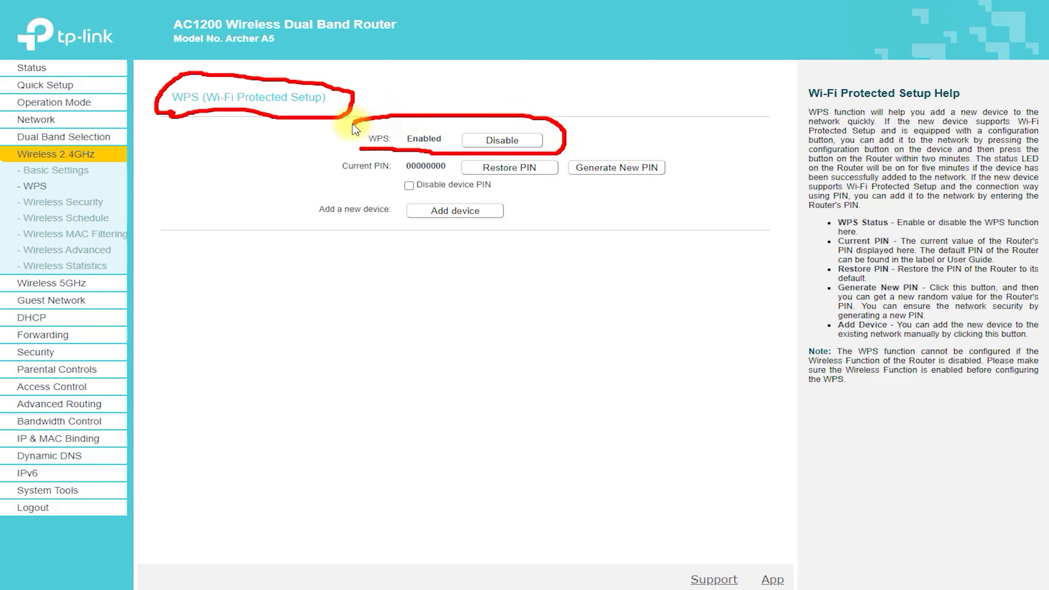
left_click_drag(342, 181, 458, 177)
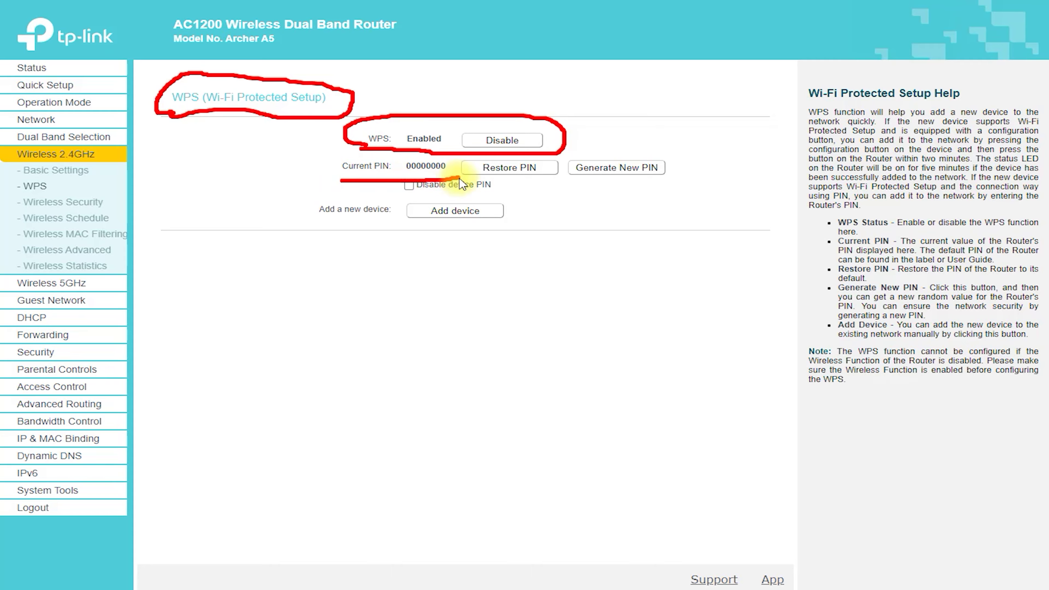
key("Escape")
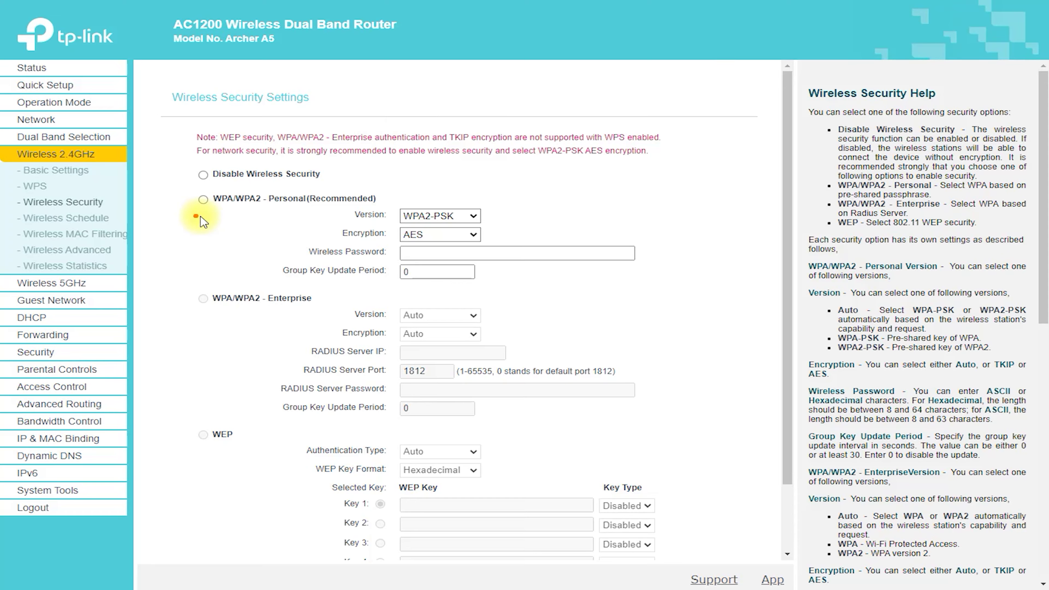
mouse_move(201, 215)
left_mouse_down()
mouse_move(327, 209)
mouse_move(372, 186)
mouse_move(195, 182)
mouse_move(222, 215)
left_mouse_up()
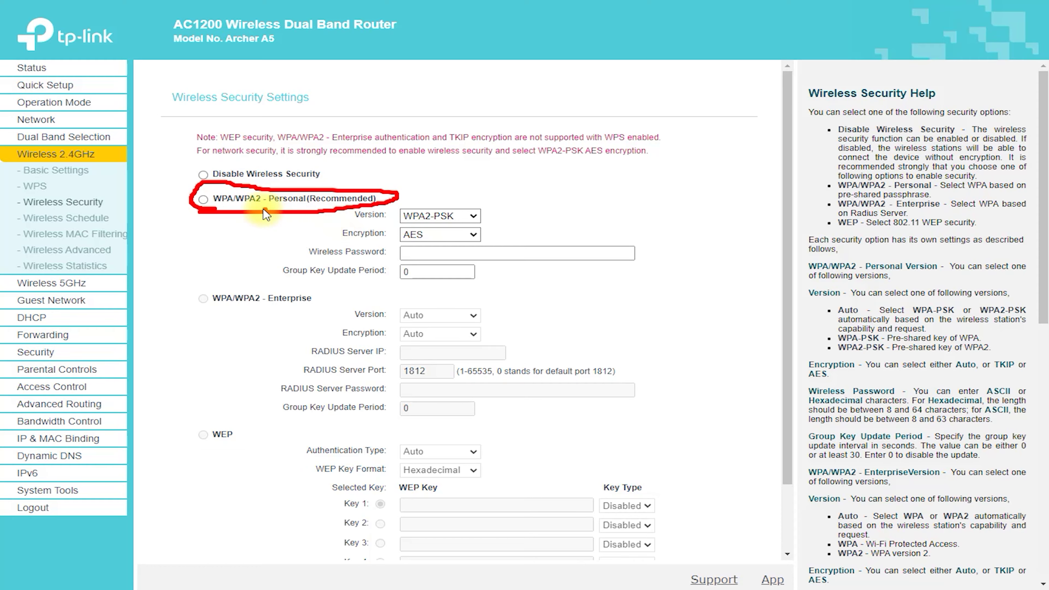
left_click(66, 218)
Visit the 2.4GHz Wireless MAC Filtering, Wireless Advanced and Wireless Statistics pages, marking their headings
left_click(68, 234)
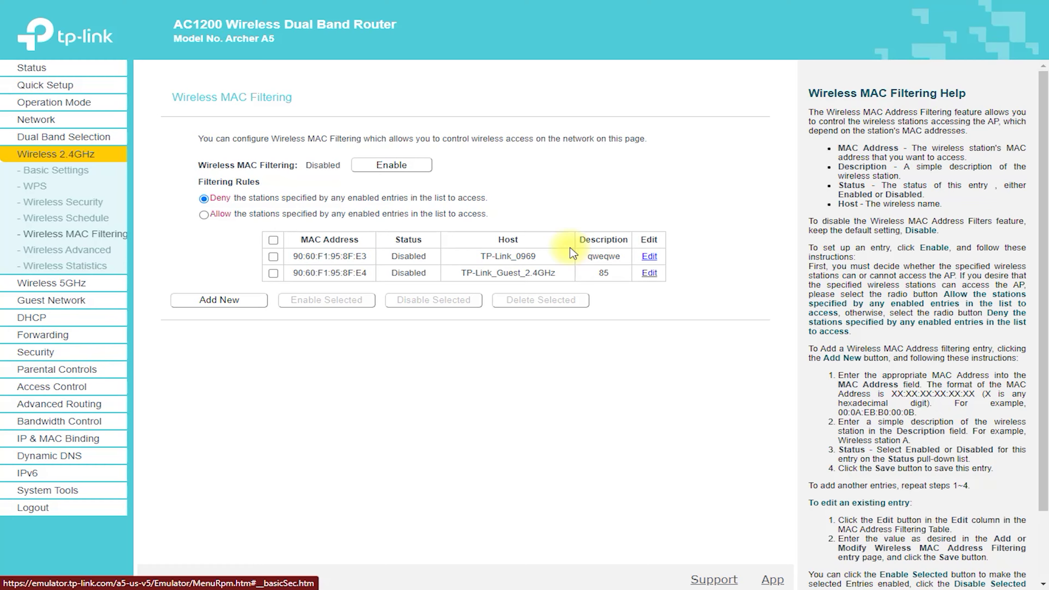
left_click_drag(176, 111, 332, 101)
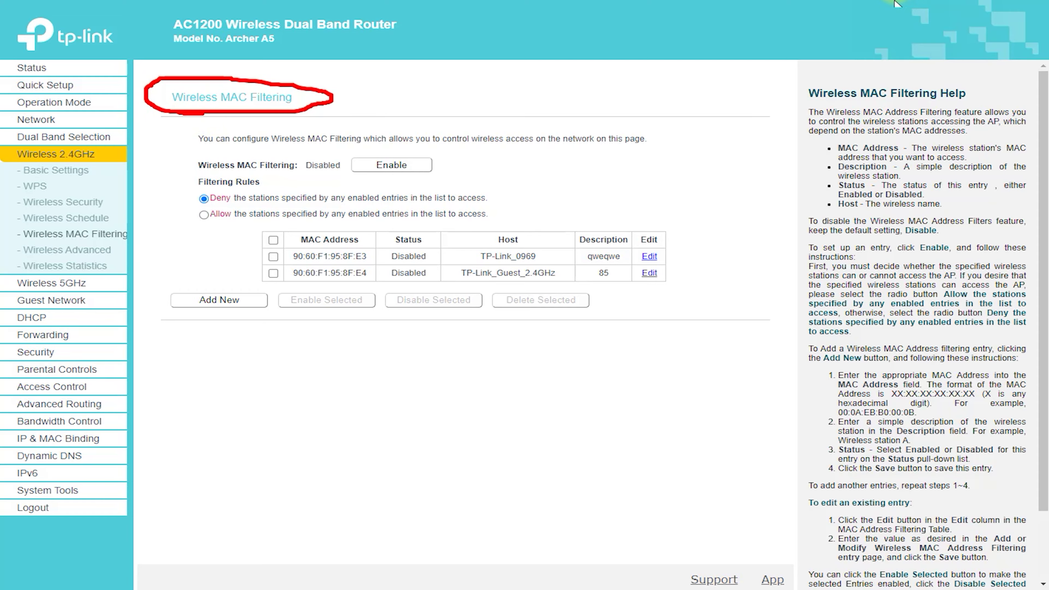
left_click(109, 252)
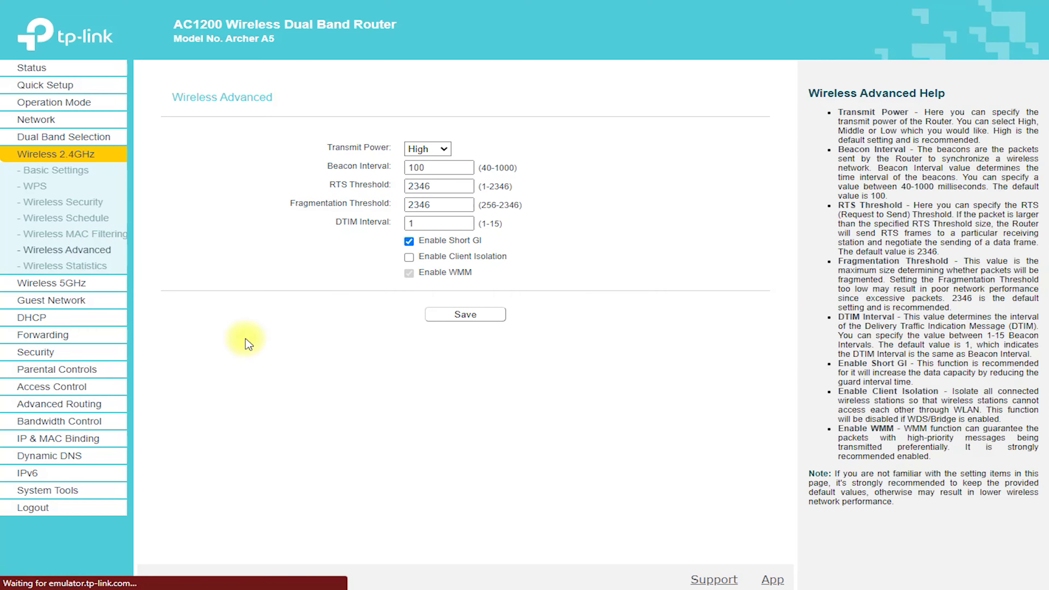
mouse_move(182, 111)
left_mouse_down()
mouse_move(182, 78)
mouse_move(188, 120)
left_mouse_up()
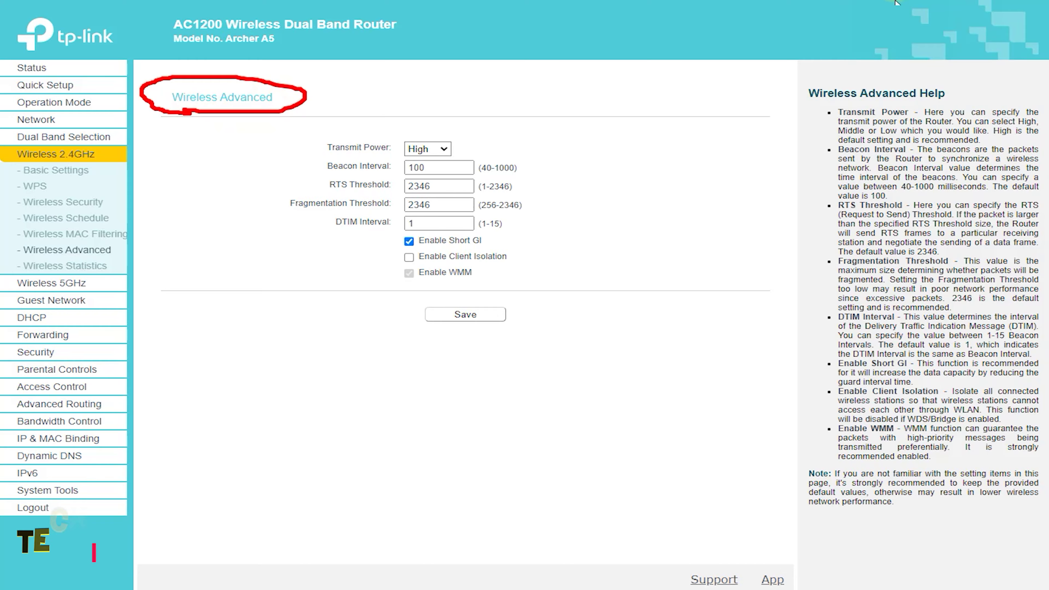
left_click(62, 265)
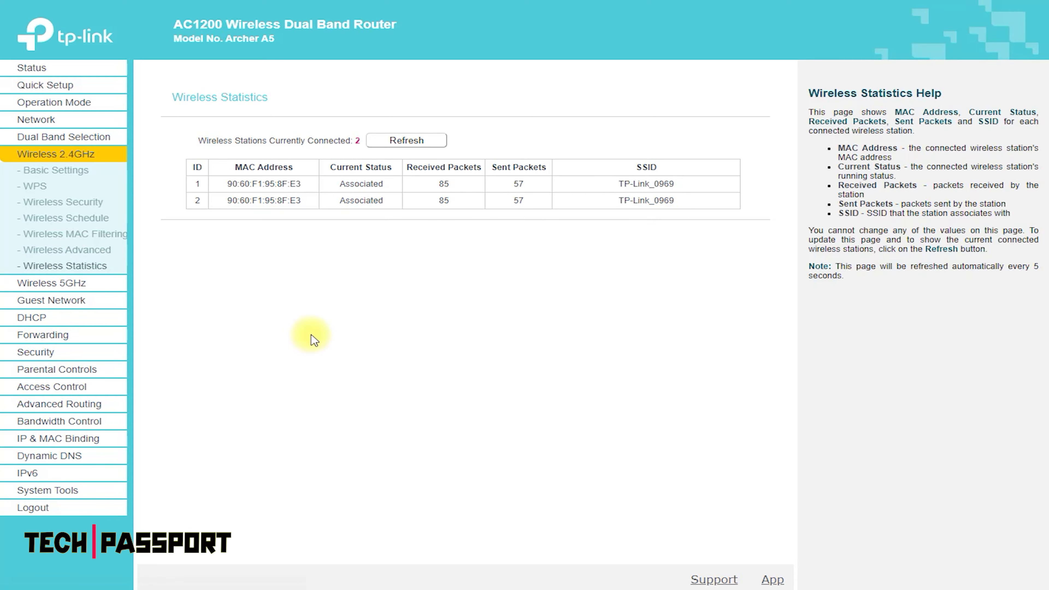
left_click(67, 282)
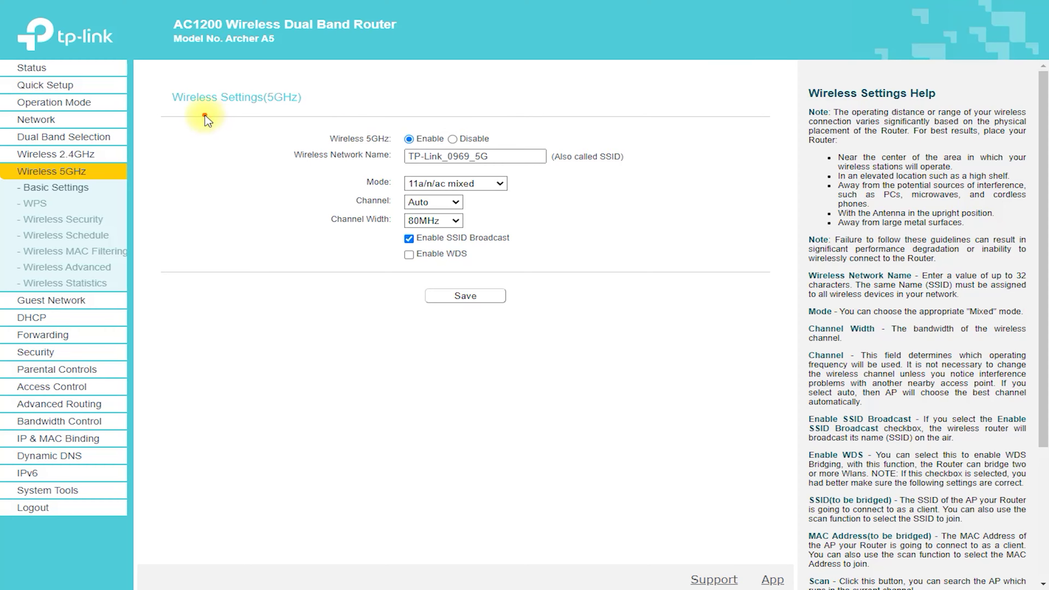
Step through the 5GHz WPS, Wireless Security, Advanced and Statistics pages, ending on Guest Network
mouse_move(205, 116)
left_mouse_down()
mouse_move(333, 105)
mouse_move(164, 88)
mouse_move(206, 117)
left_mouse_up()
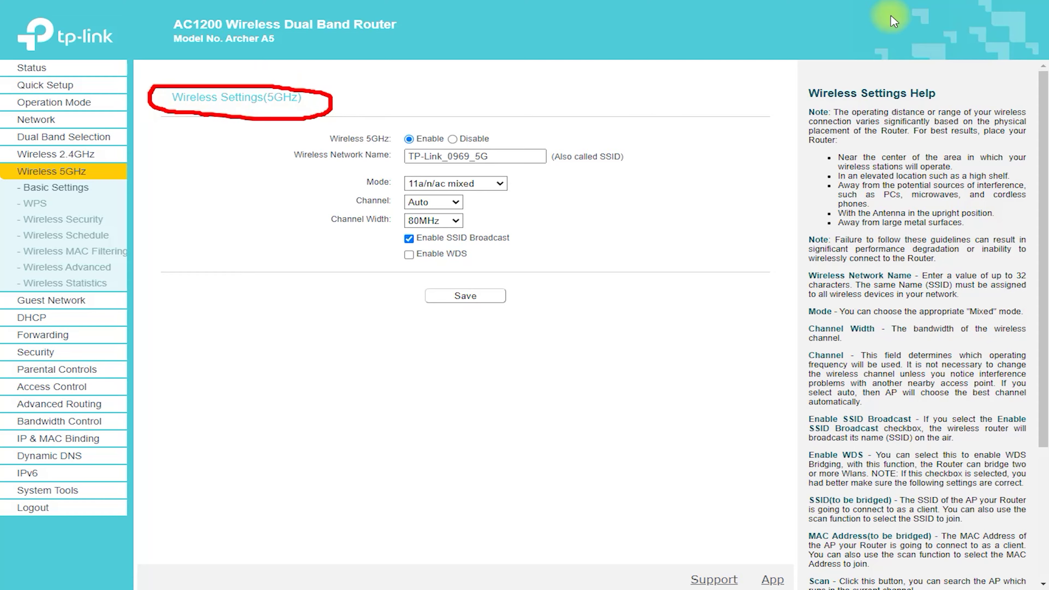
left_click(41, 210)
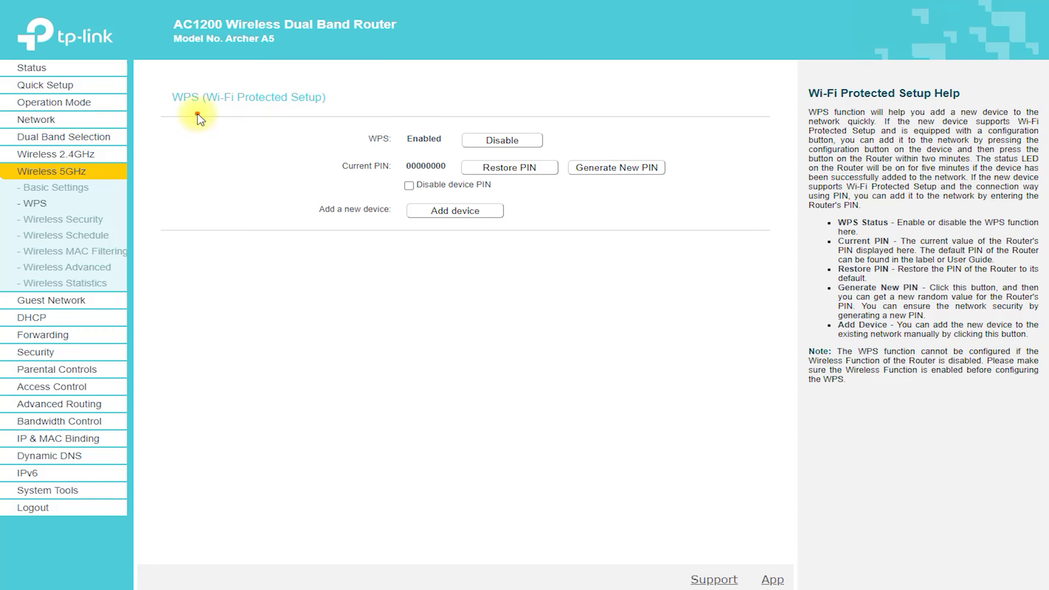
mouse_move(198, 113)
left_mouse_down()
mouse_move(335, 103)
mouse_move(180, 87)
mouse_move(217, 113)
left_mouse_up()
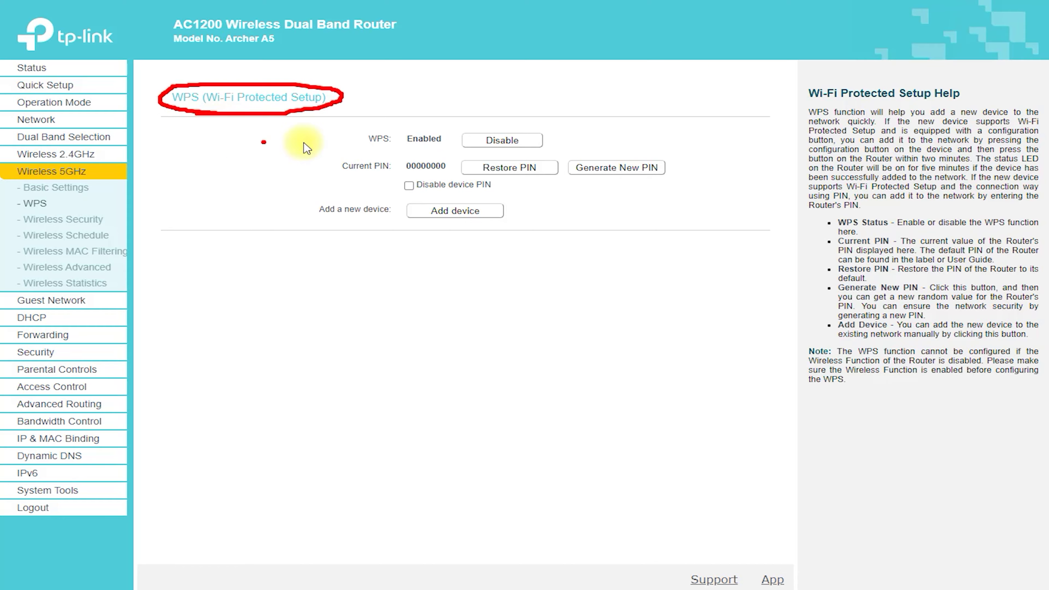
left_click(78, 225)
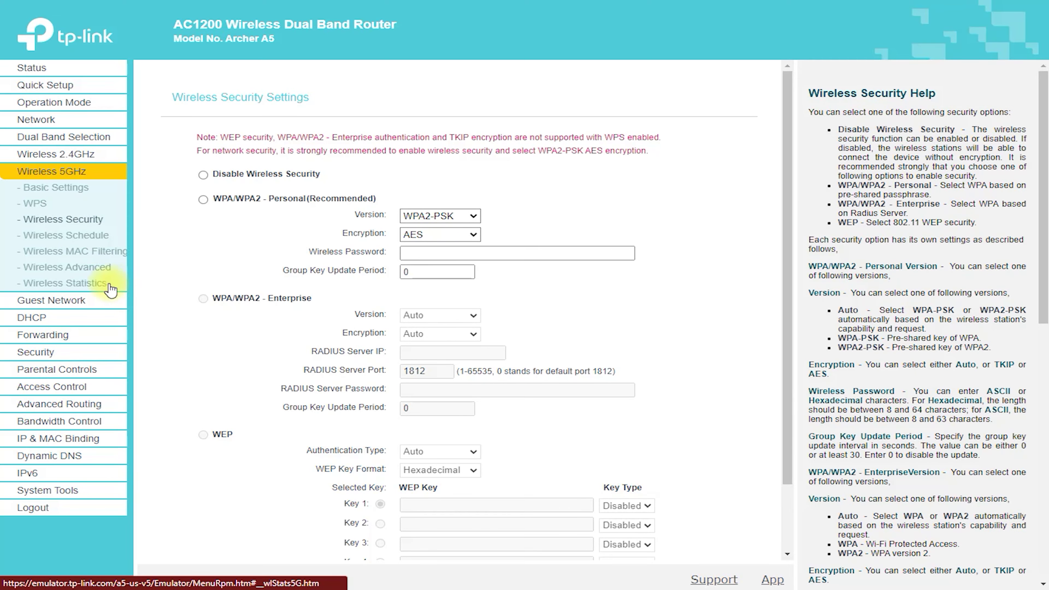
left_click(74, 251)
mouse_move(194, 112)
left_mouse_down()
mouse_move(316, 103)
mouse_move(173, 83)
mouse_move(232, 112)
left_mouse_up()
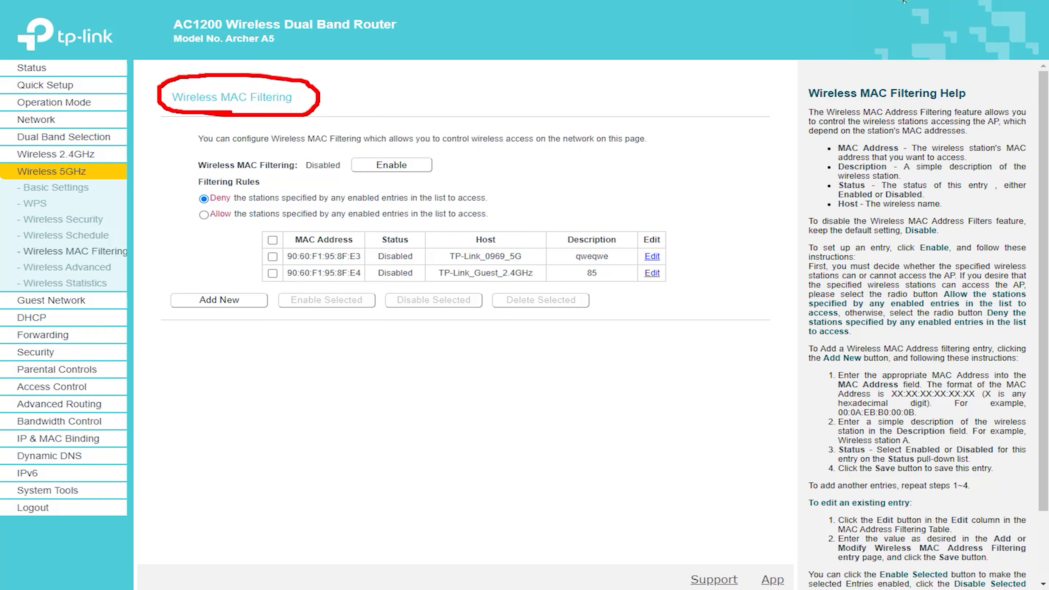
left_click(54, 266)
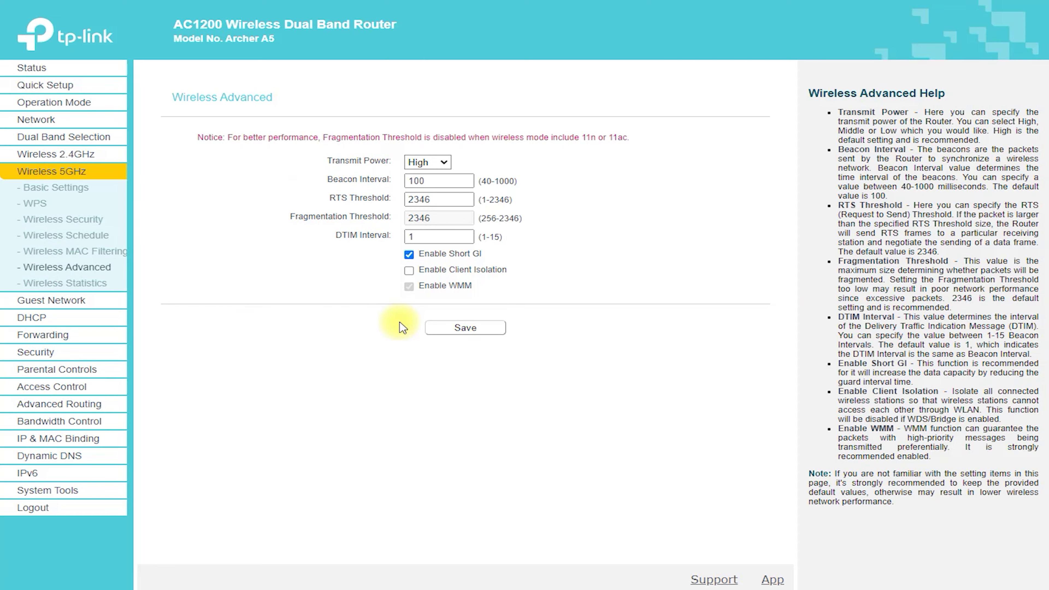
left_click(87, 285)
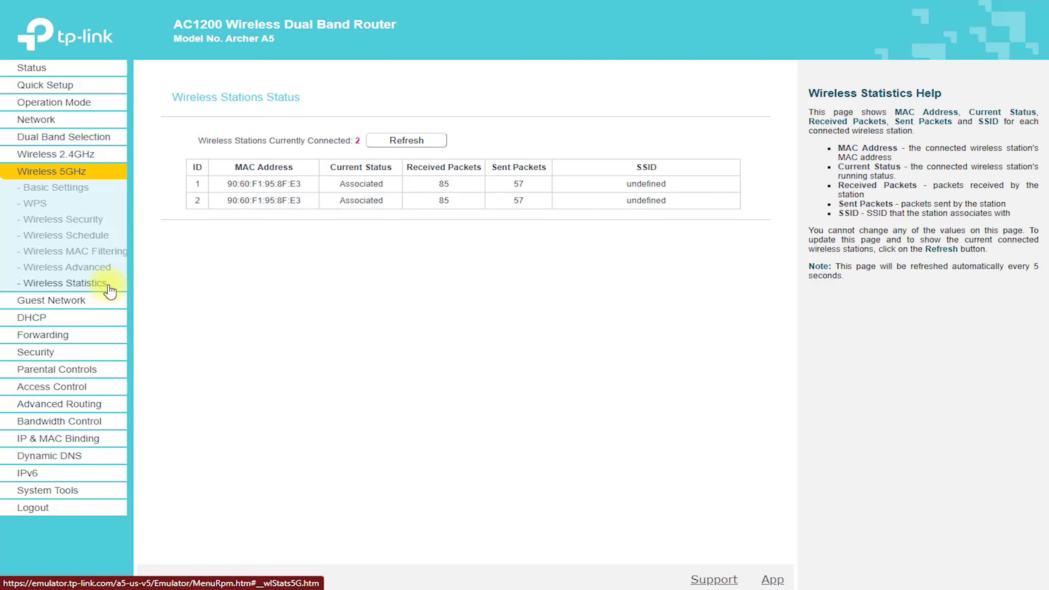
left_click(37, 301)
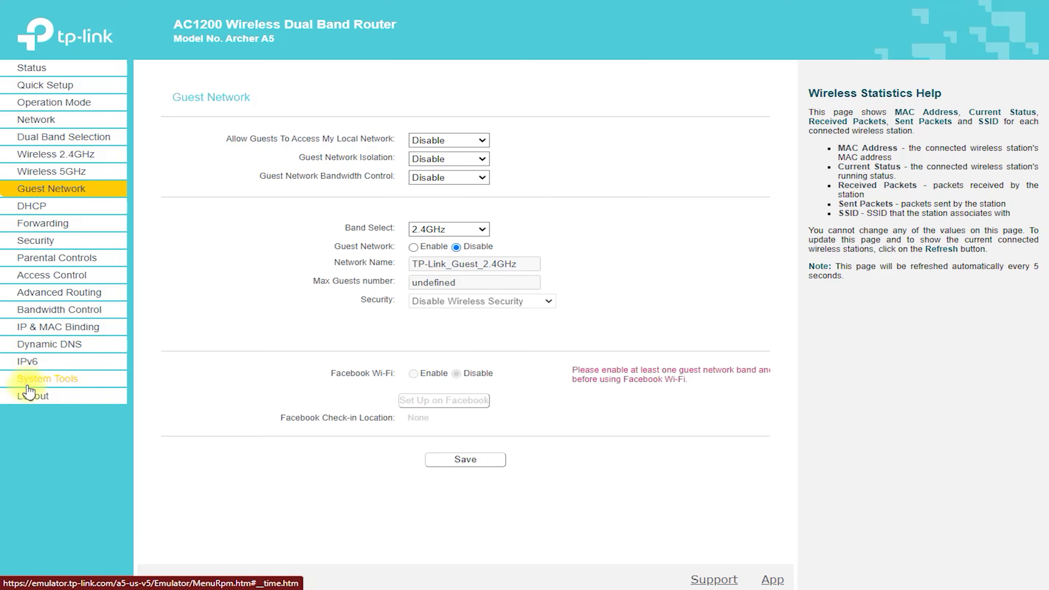
Toggle the guest network band to 5GHz and back to 2.4GHz
left_click(475, 231)
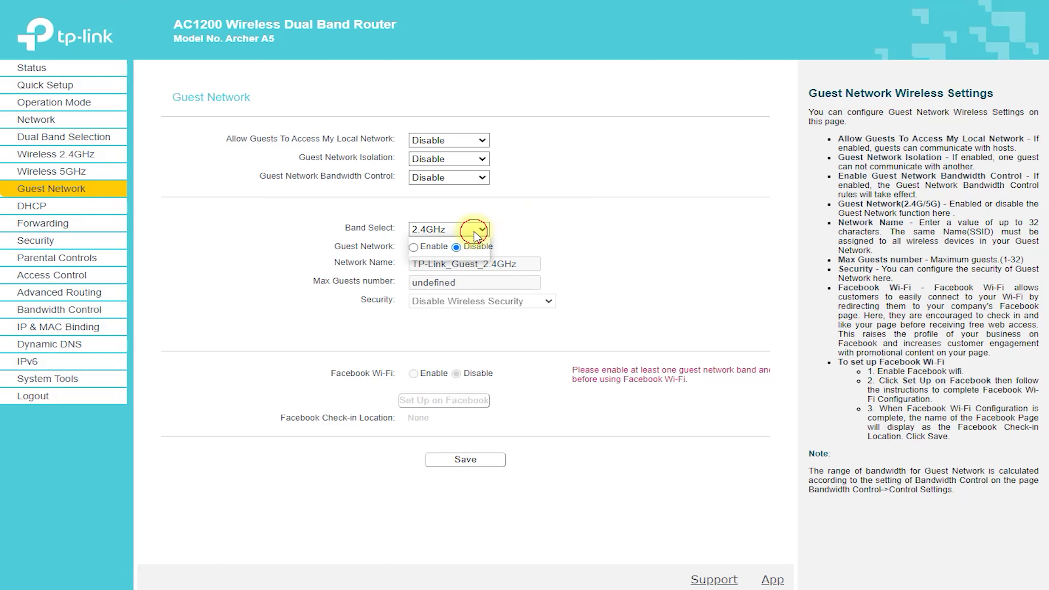
left_click(467, 253)
left_click(467, 235)
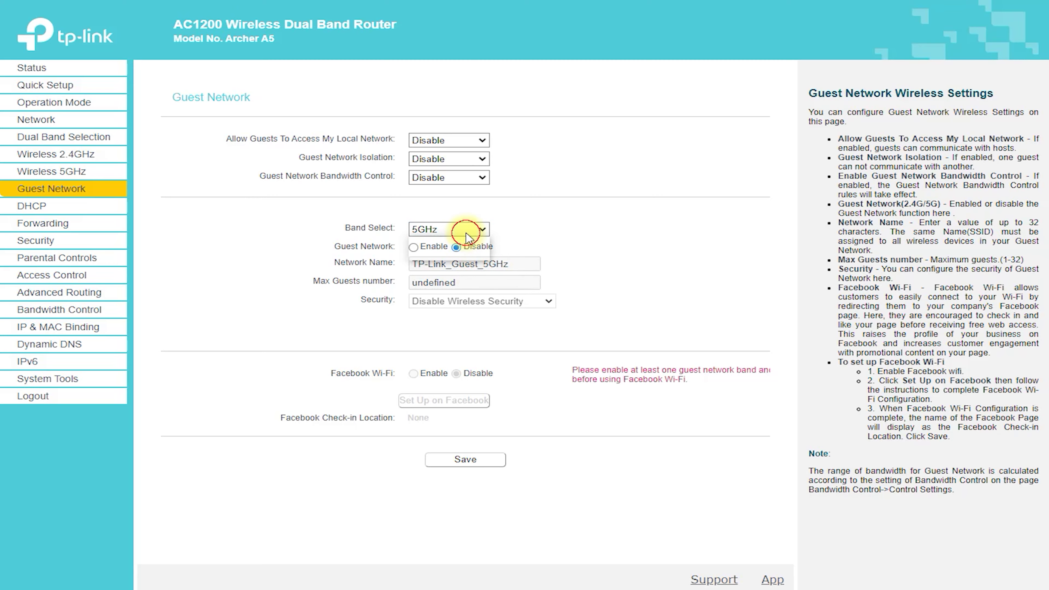
left_click(461, 244)
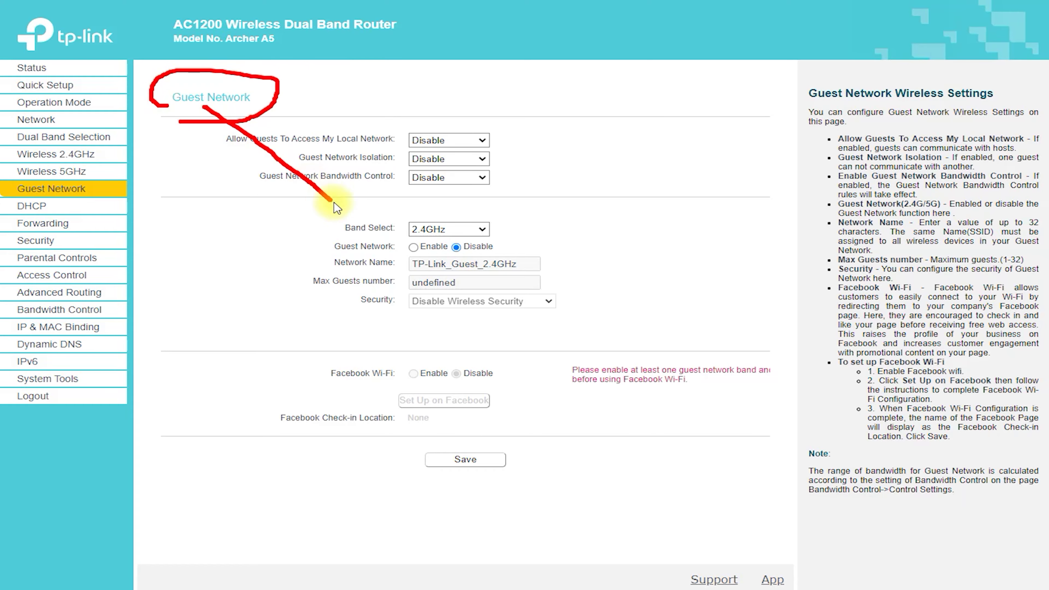
left_click_drag(335, 203, 388, 221)
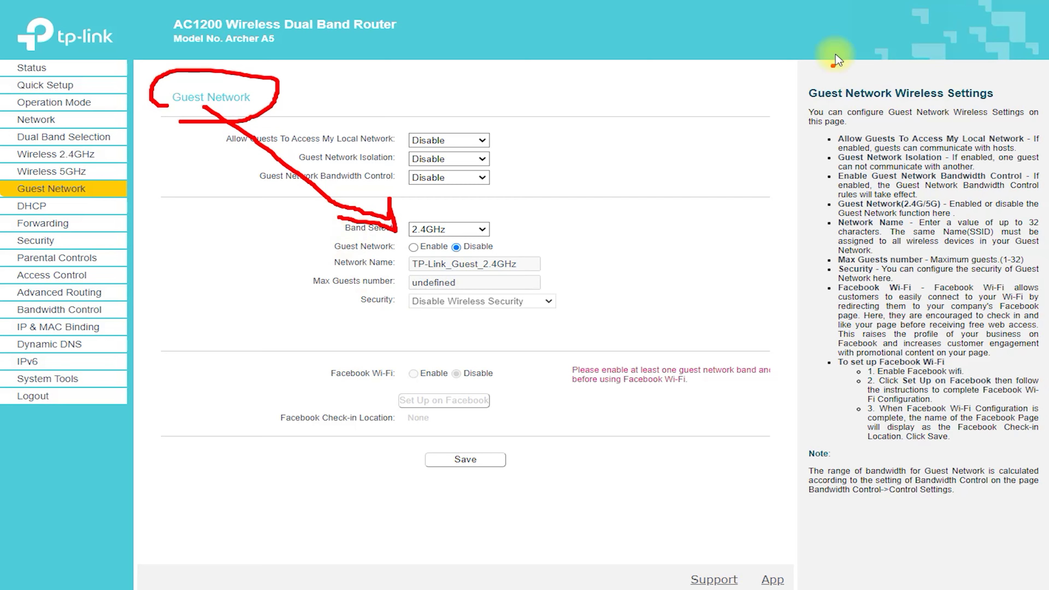
left_click(901, 5)
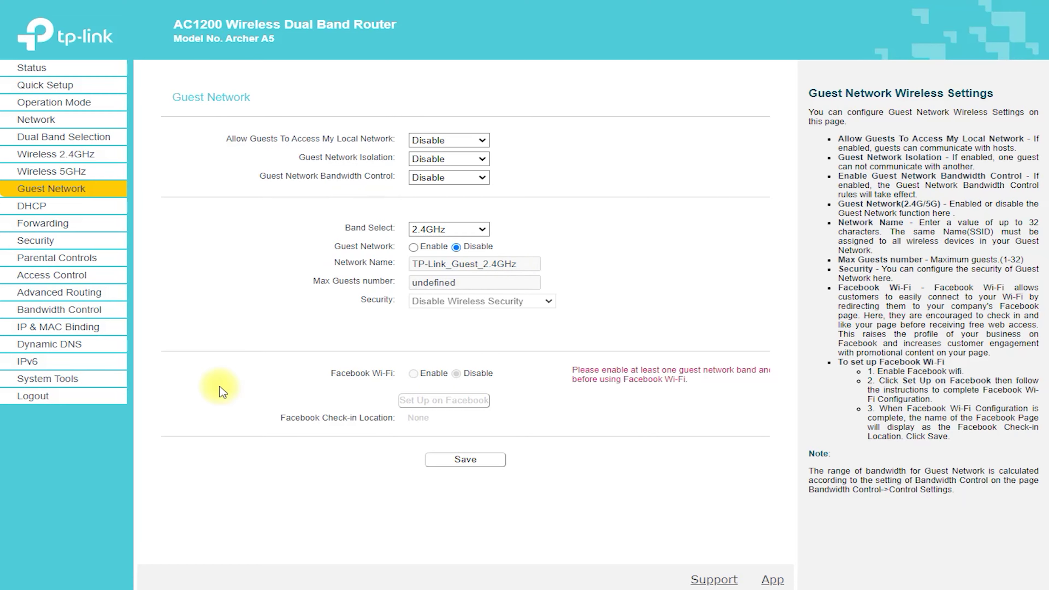
Enable the 2.4GHz guest network secured with WPA/WPA2 - Personal and start on its password
left_click(413, 247)
left_click(476, 301)
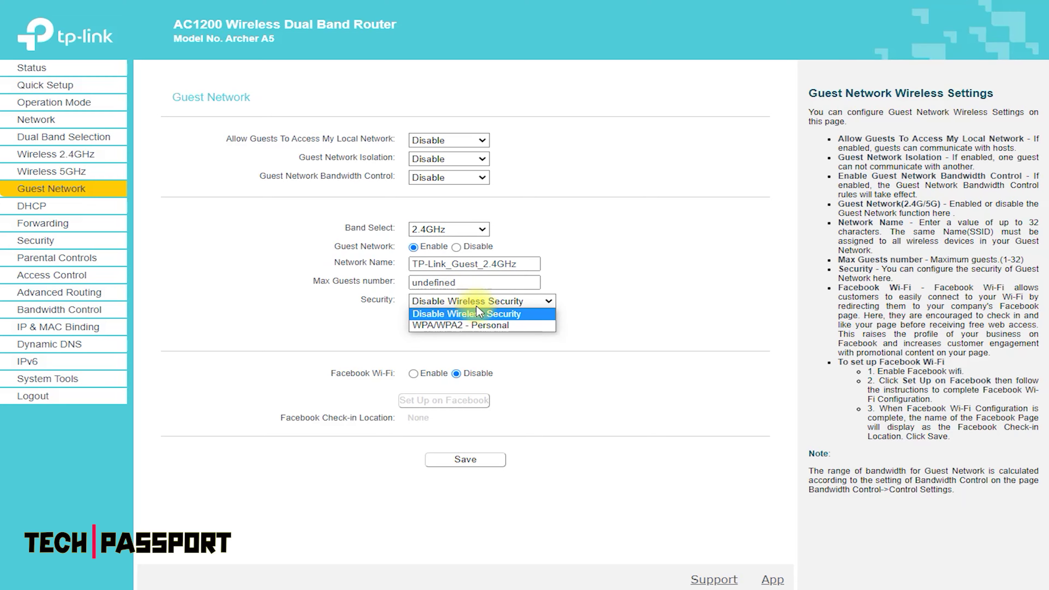
left_click(479, 324)
left_click(436, 358)
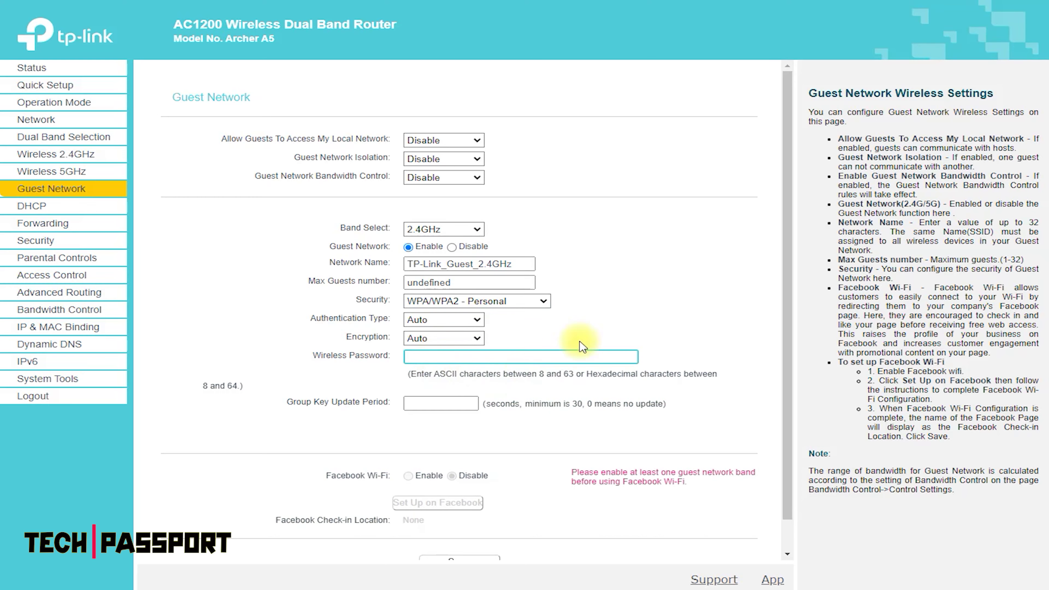
mouse_move(305, 373)
left_mouse_down()
mouse_move(395, 352)
mouse_move(314, 349)
left_mouse_up()
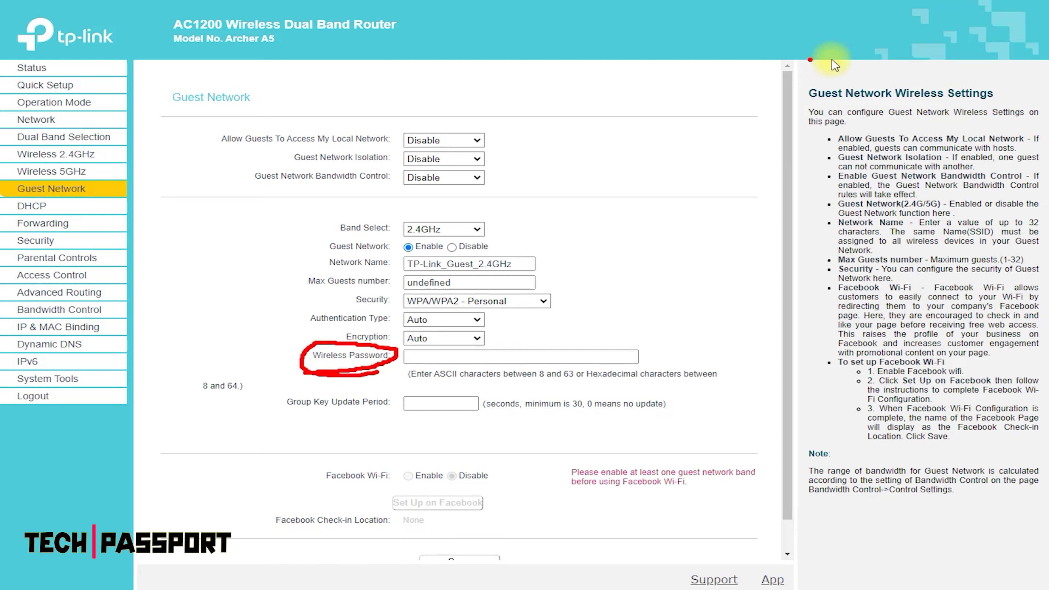
Visit DHCP Settings, DHCP Clients List and Address Reservation, ending on Forwarding's Virtual Server
left_click(32, 206)
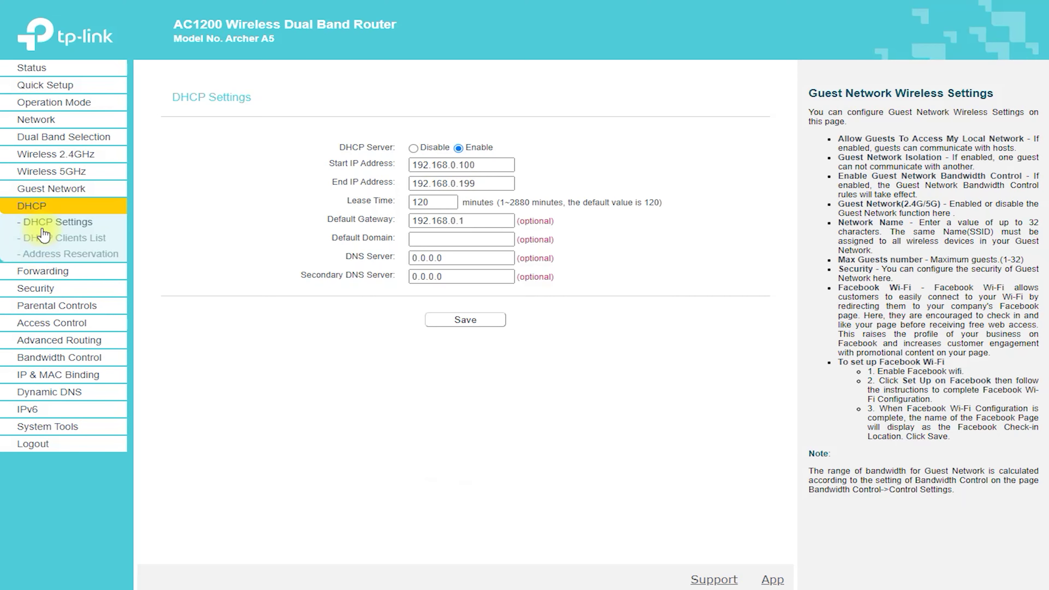
left_click(67, 240)
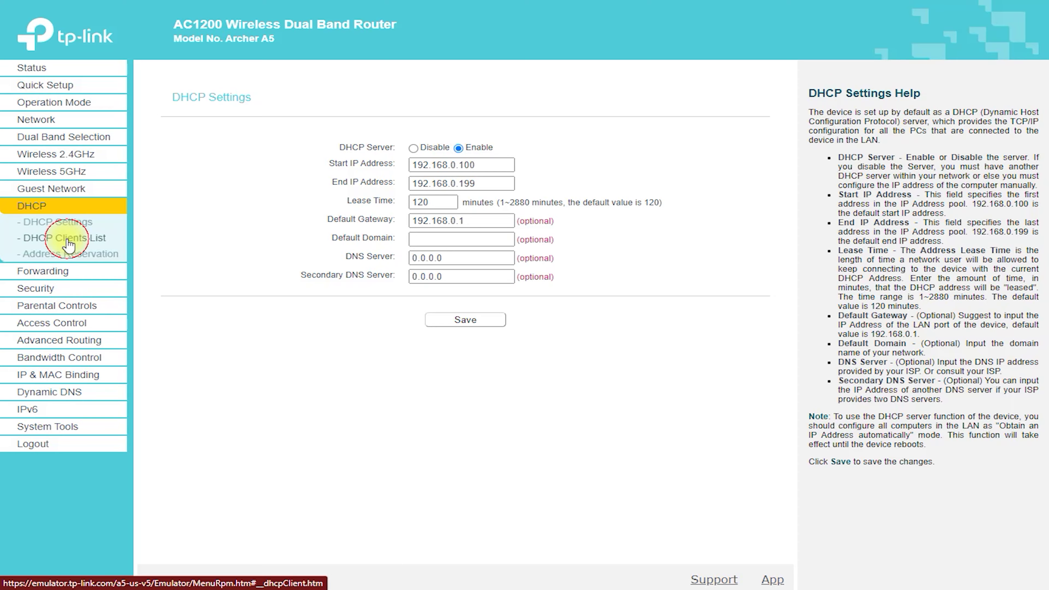
left_click(79, 259)
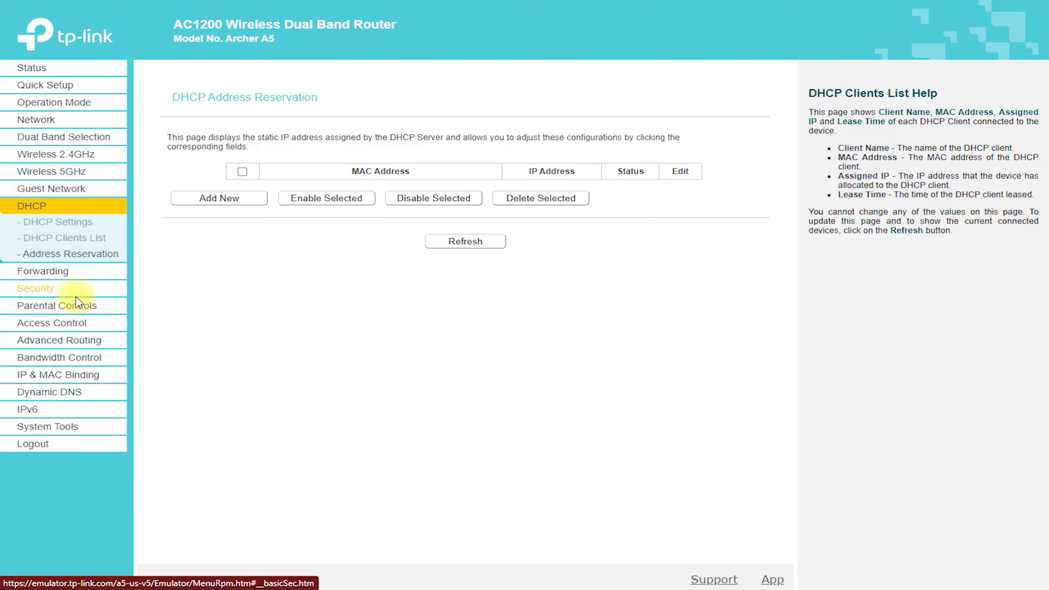
left_click(55, 275)
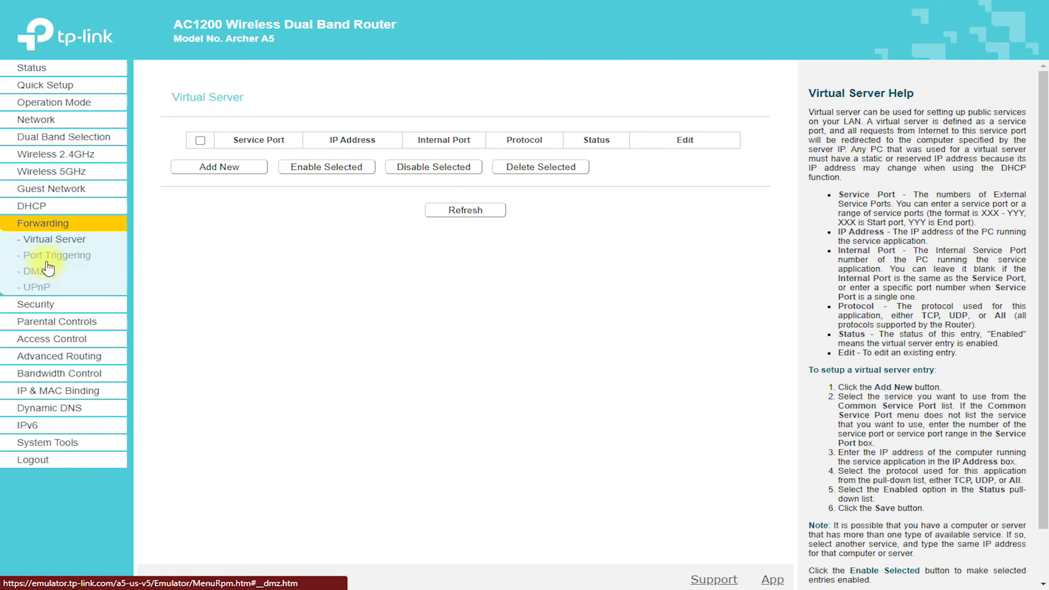
Visit the Port Triggering, DMZ and UPnP forwarding pages, then Security's Basic Security
left_click(45, 261)
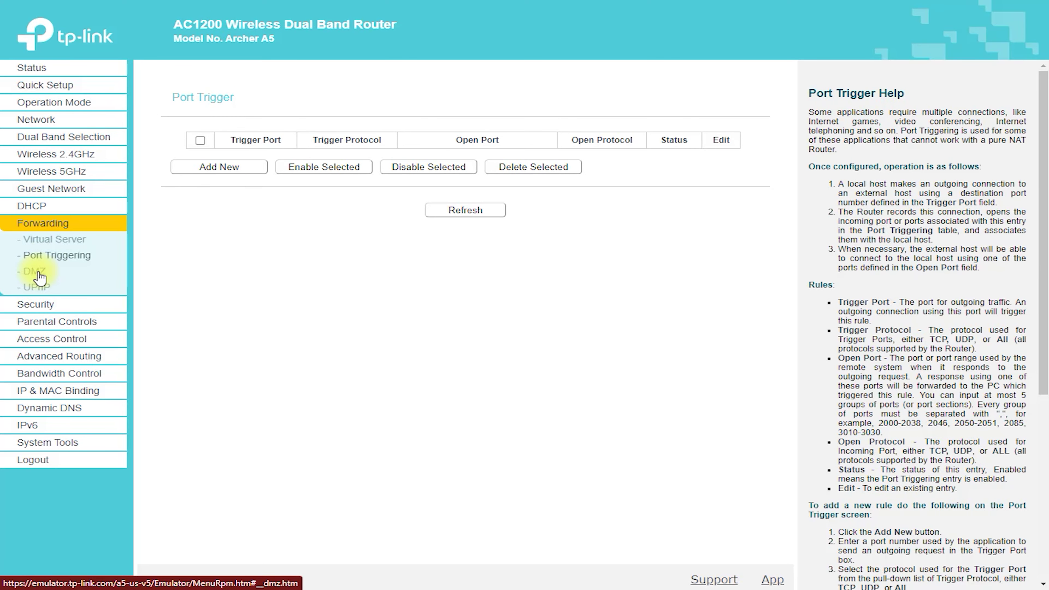
left_click(39, 276)
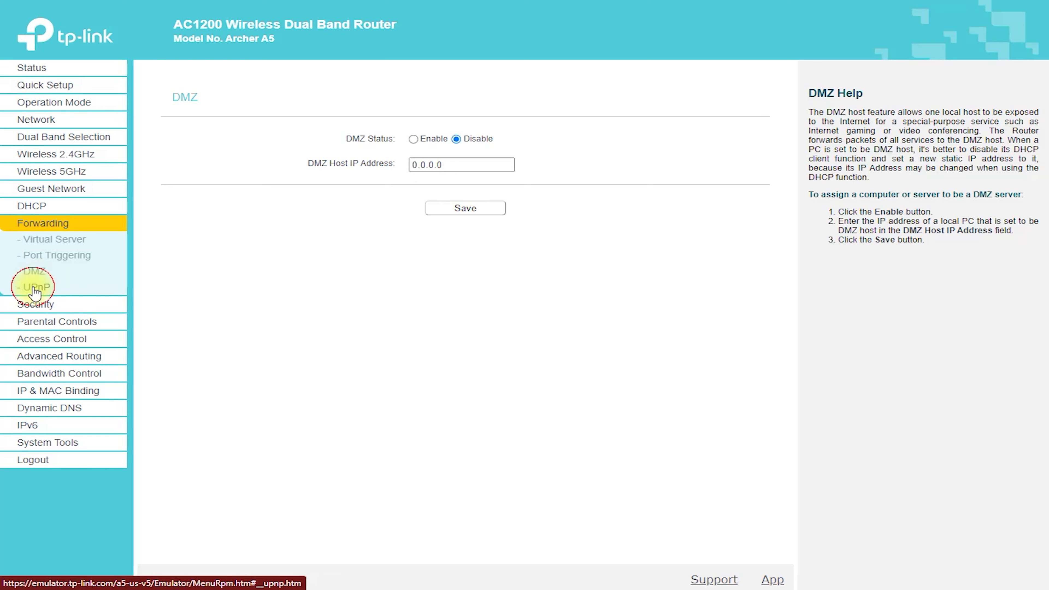
left_click(35, 289)
left_click(36, 306)
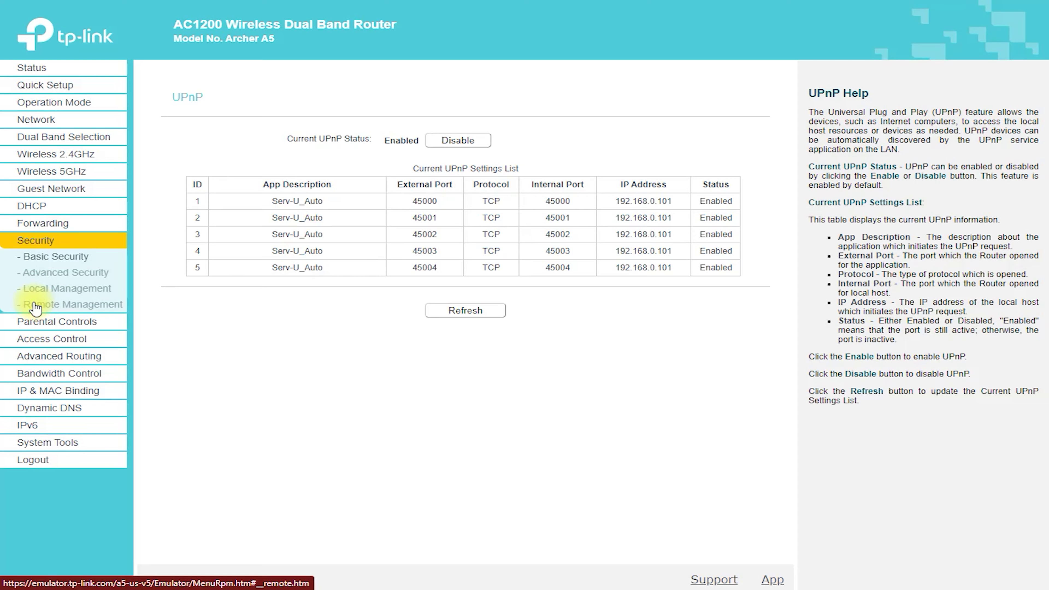
Review Advanced Security, Local Management and Remote Management, ending on the Parental Controls page
left_click(53, 274)
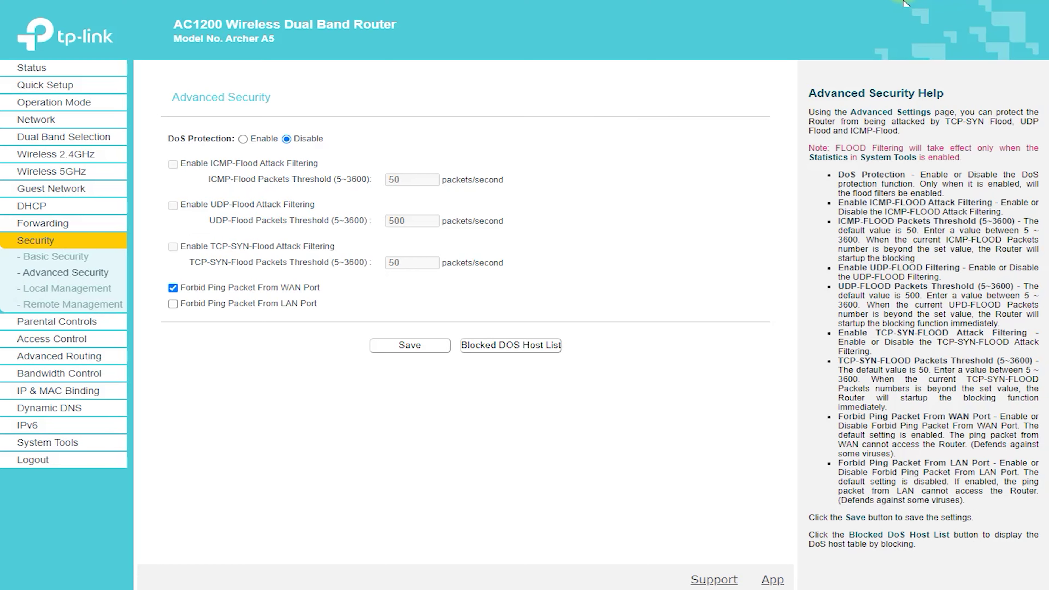
mouse_move(191, 114)
left_mouse_down()
mouse_move(293, 114)
mouse_move(164, 82)
mouse_move(231, 120)
left_mouse_up()
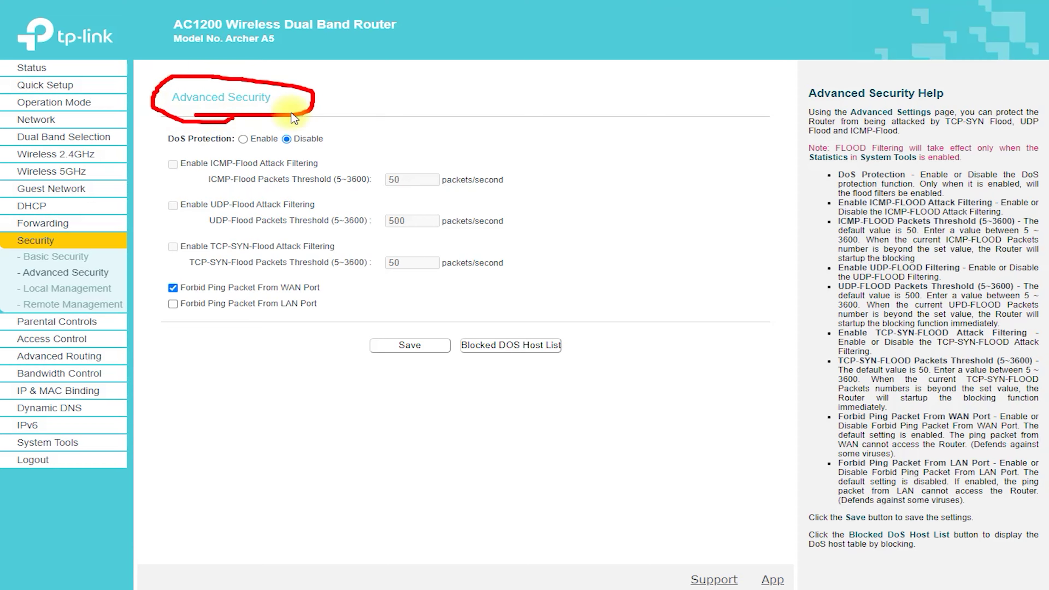
left_click(76, 290)
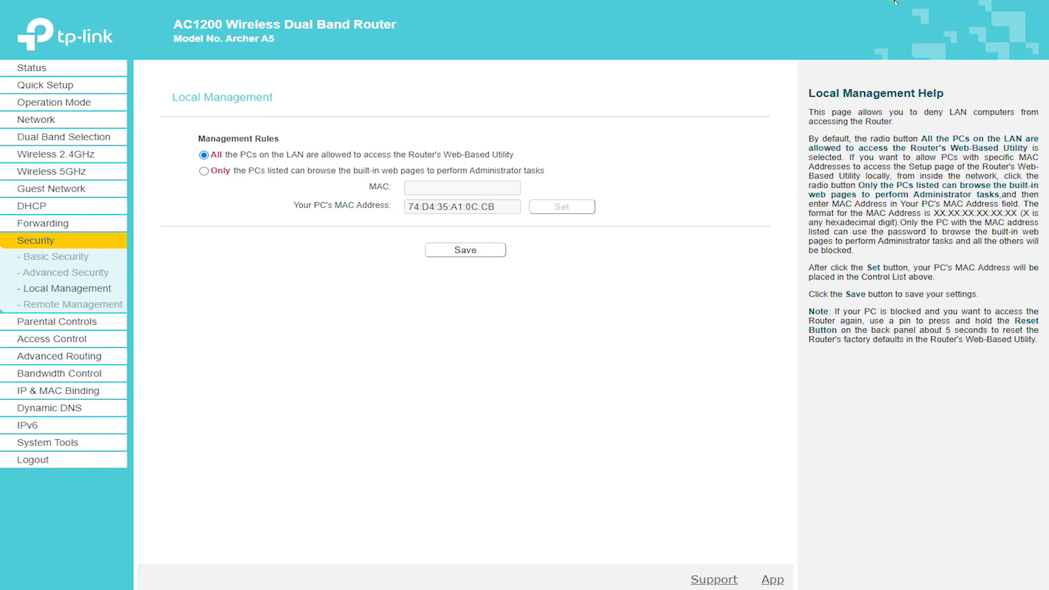
mouse_move(213, 112)
left_mouse_down()
mouse_move(309, 95)
mouse_move(165, 115)
mouse_move(227, 117)
left_mouse_up()
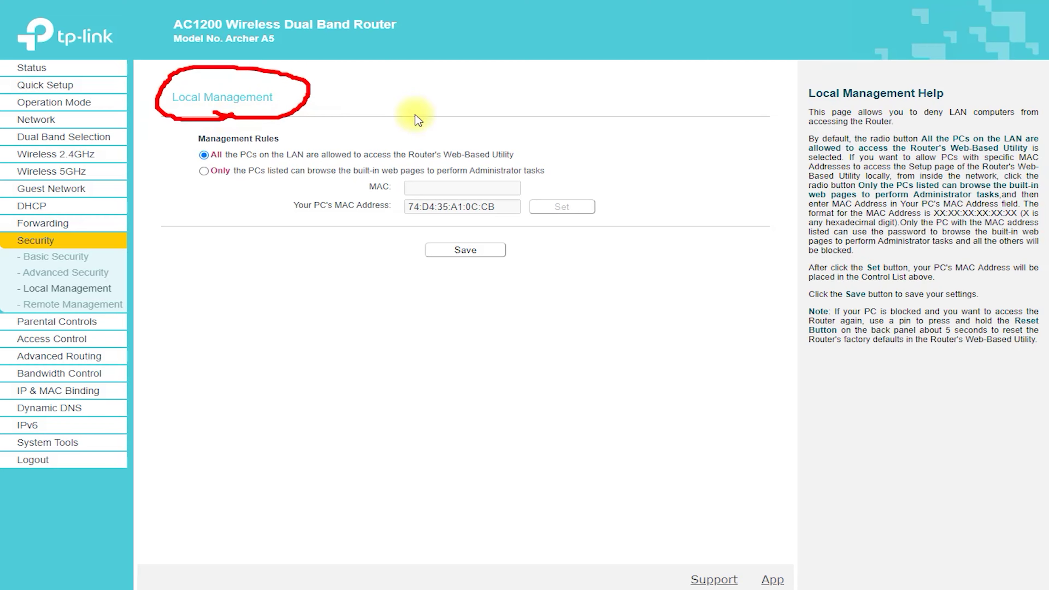
left_click(39, 304)
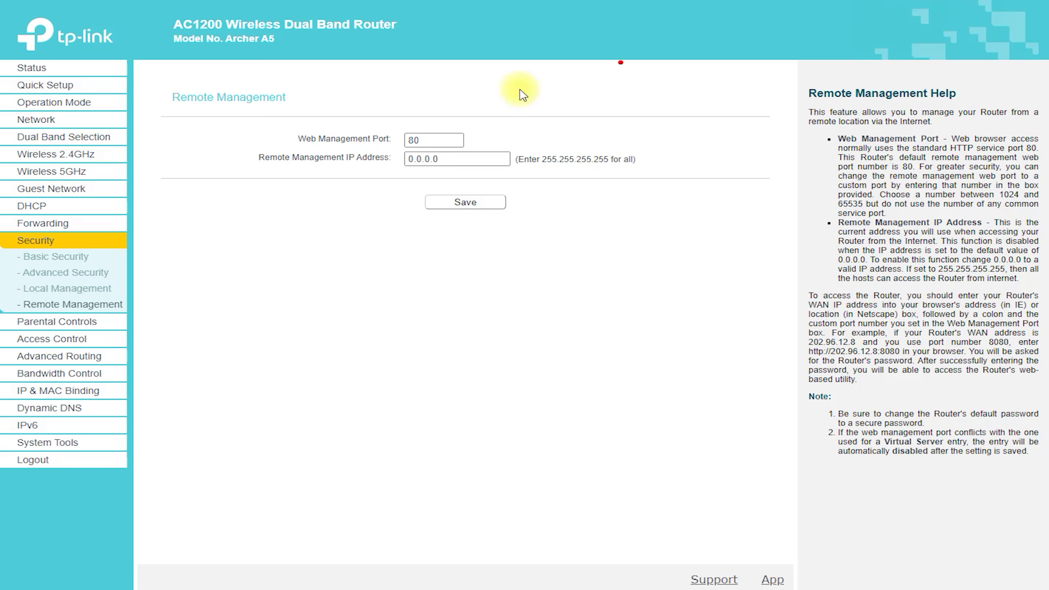
left_click_drag(225, 110, 290, 86)
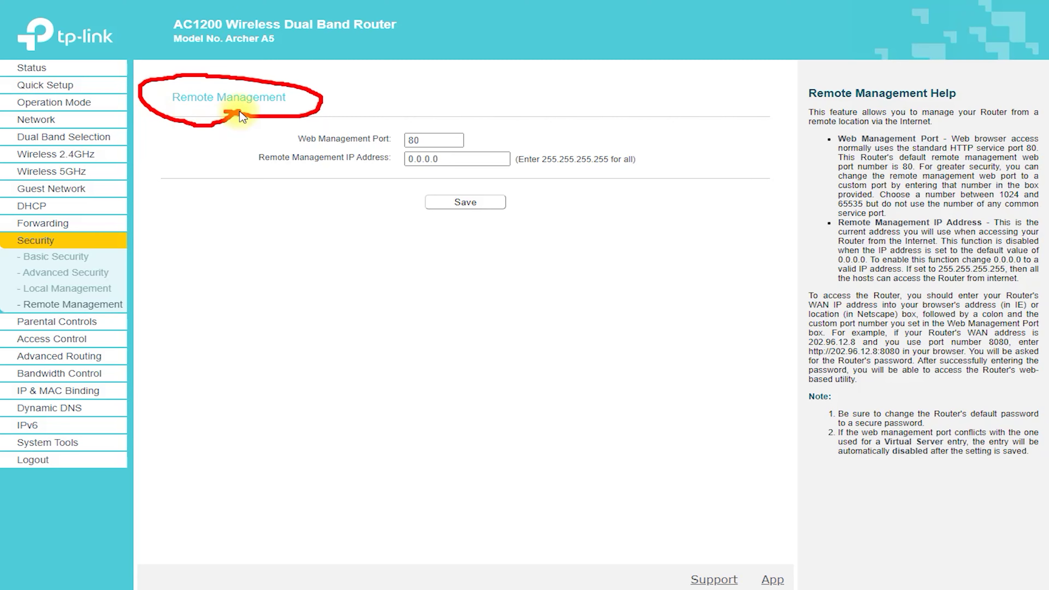
left_click(83, 324)
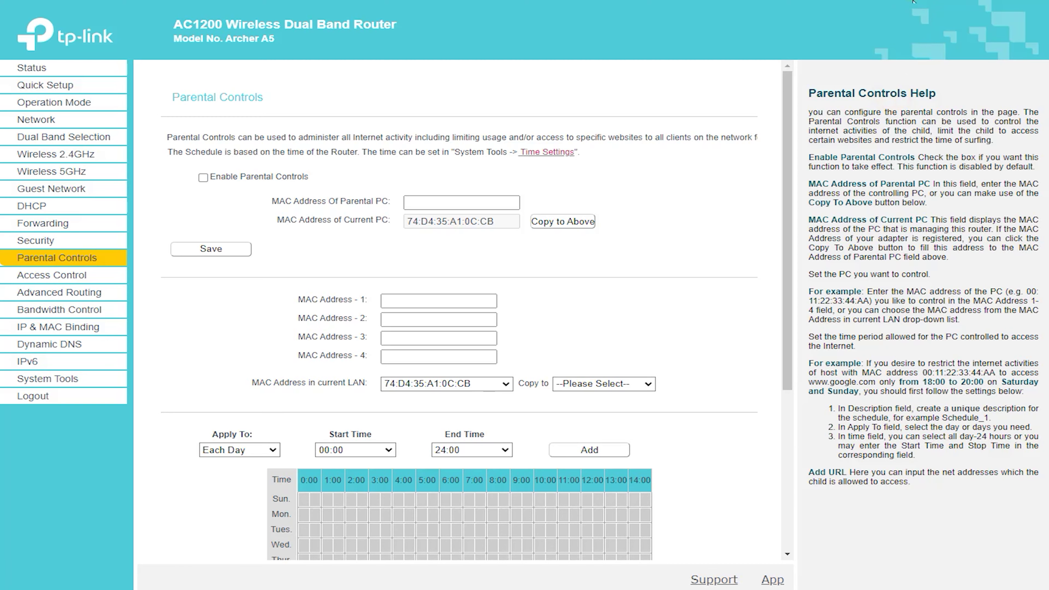
Scroll Parental Controls, visit Access Control Rule, Host, Target and Schedule, ending on Static Route
mouse_move(203, 121)
left_mouse_down()
mouse_move(154, 107)
mouse_move(306, 83)
mouse_move(298, 116)
mouse_move(204, 121)
left_mouse_up()
scroll(402, 291, "down", 5)
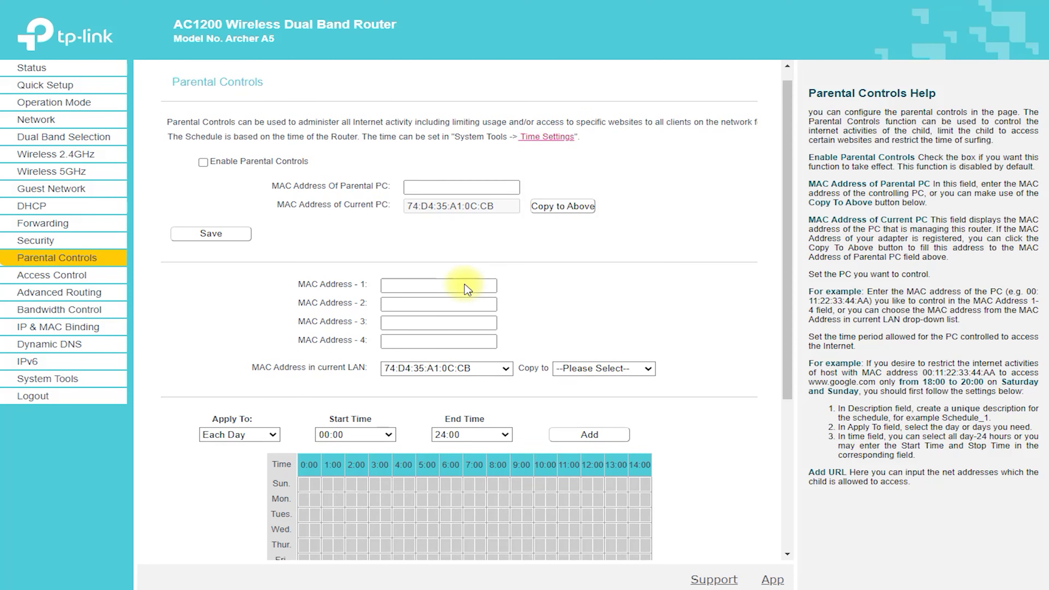
scroll(466, 289, "down", 1)
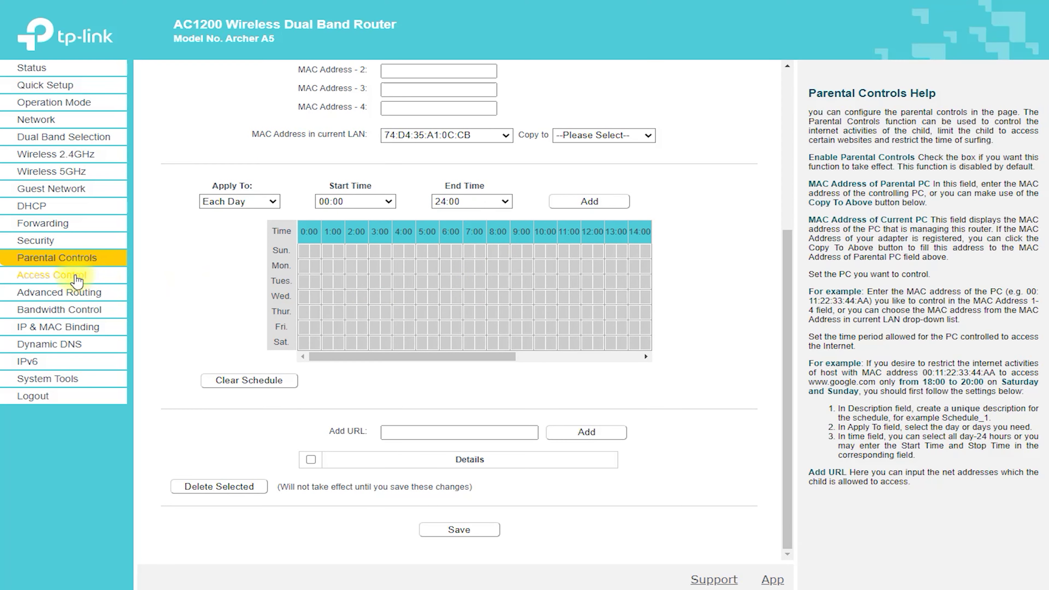
left_click(68, 275)
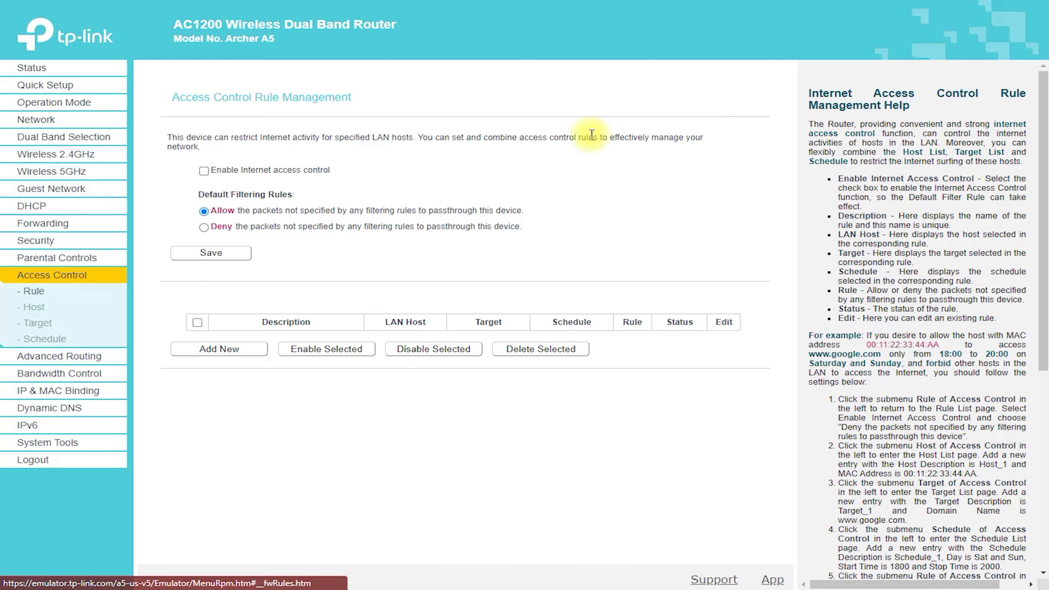
left_click(35, 306)
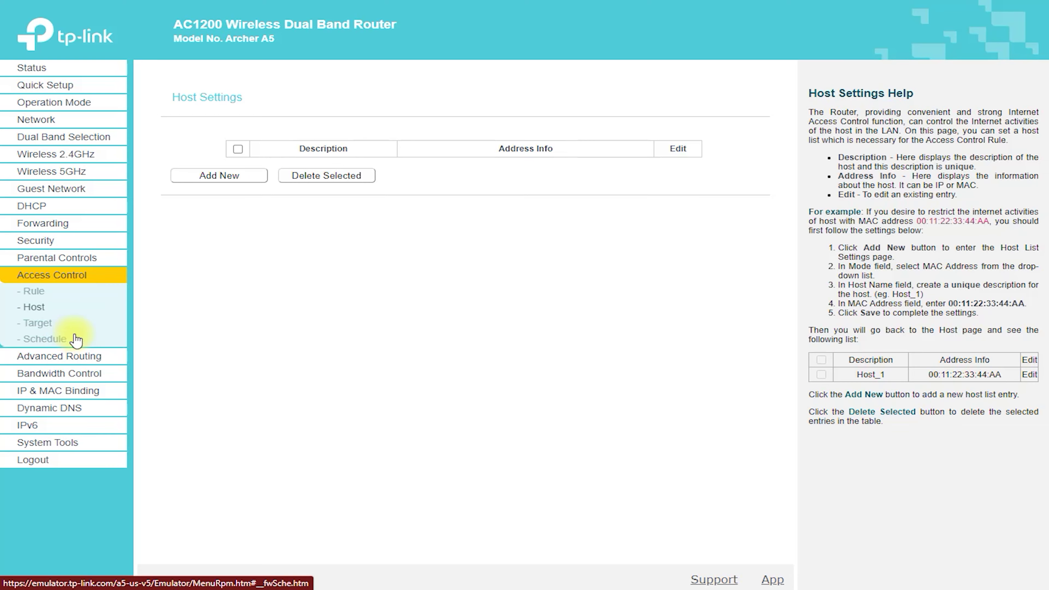
left_click(31, 327)
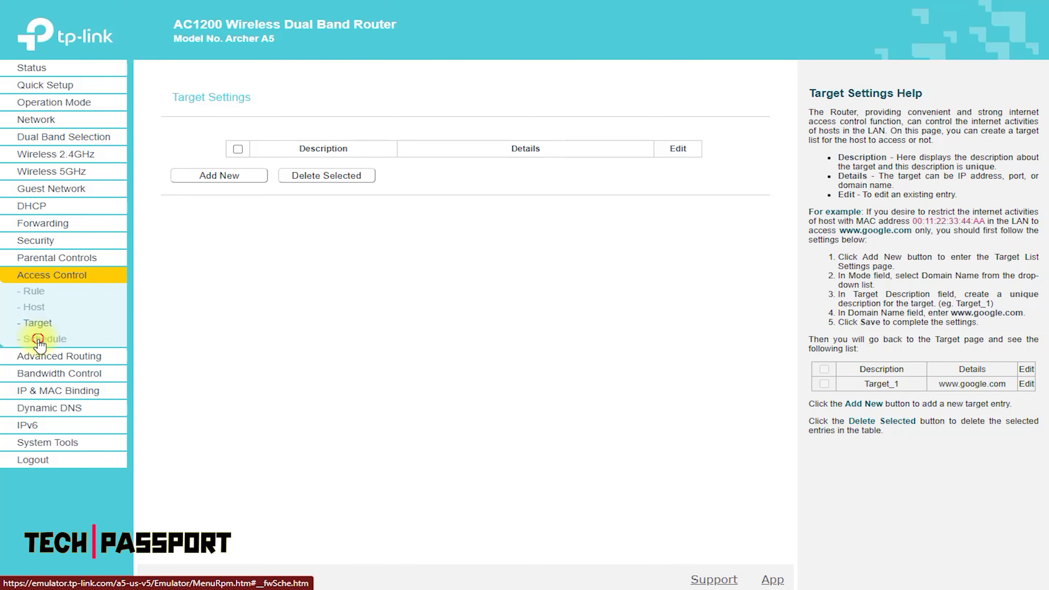
left_click(38, 339)
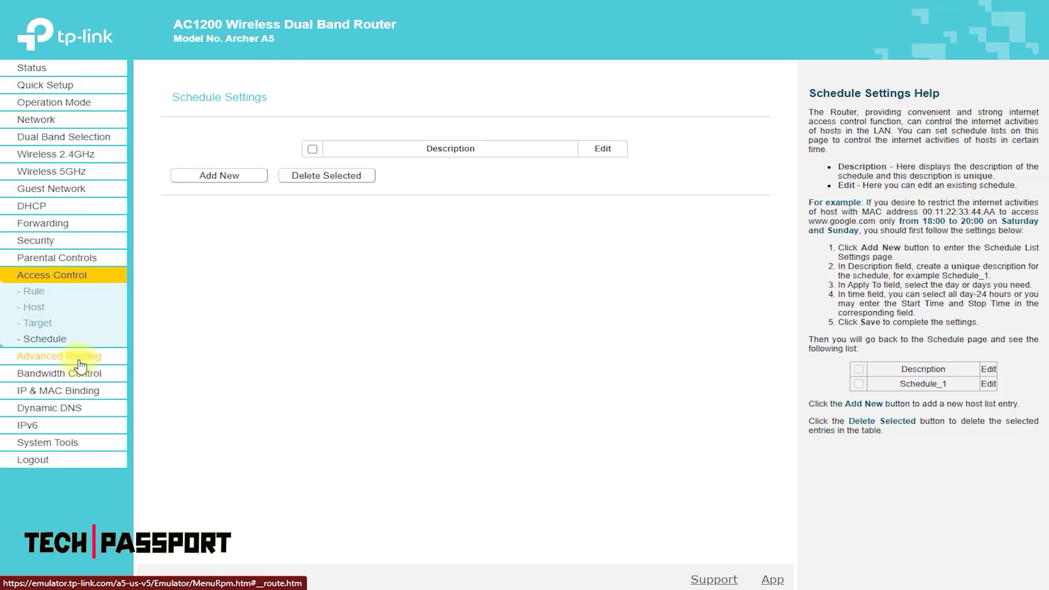
left_click(79, 361)
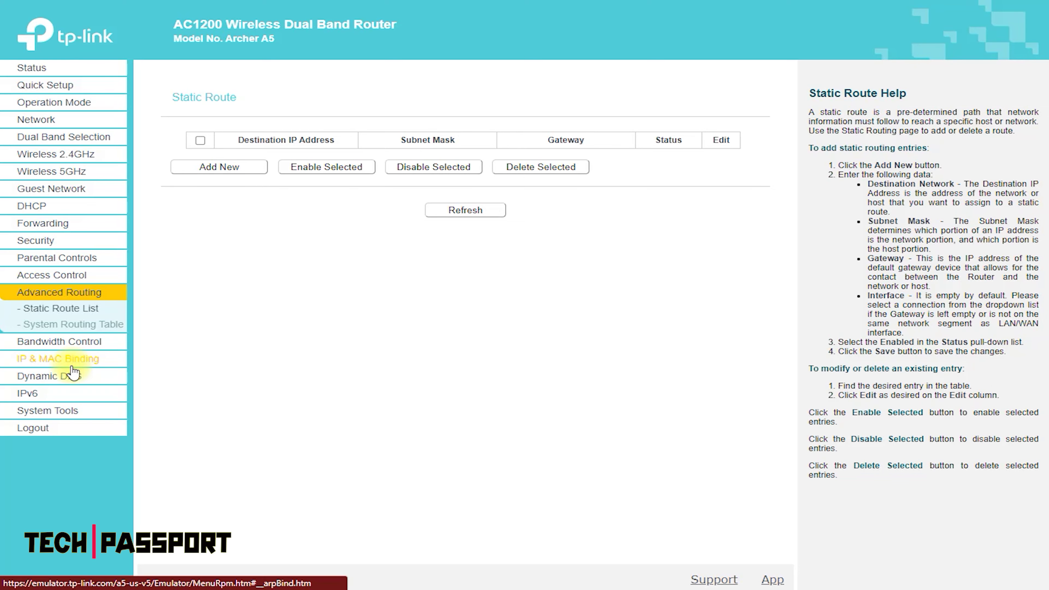
Browse the routing table, Bandwidth Control and IP & MAC Binding pages, reaching the ARP List
left_click(89, 327)
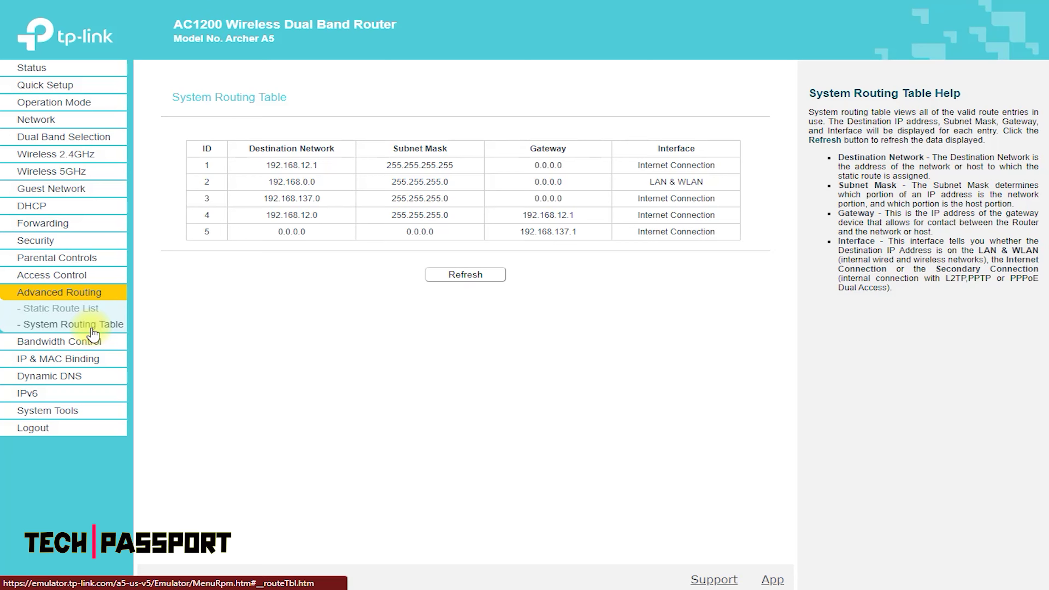
left_click(82, 343)
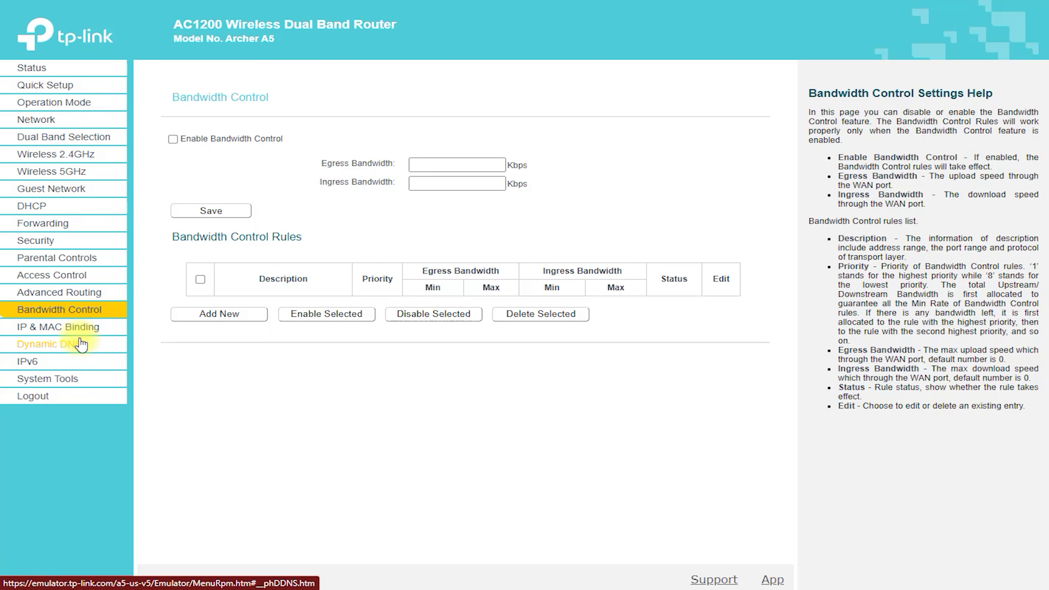
left_click(82, 327)
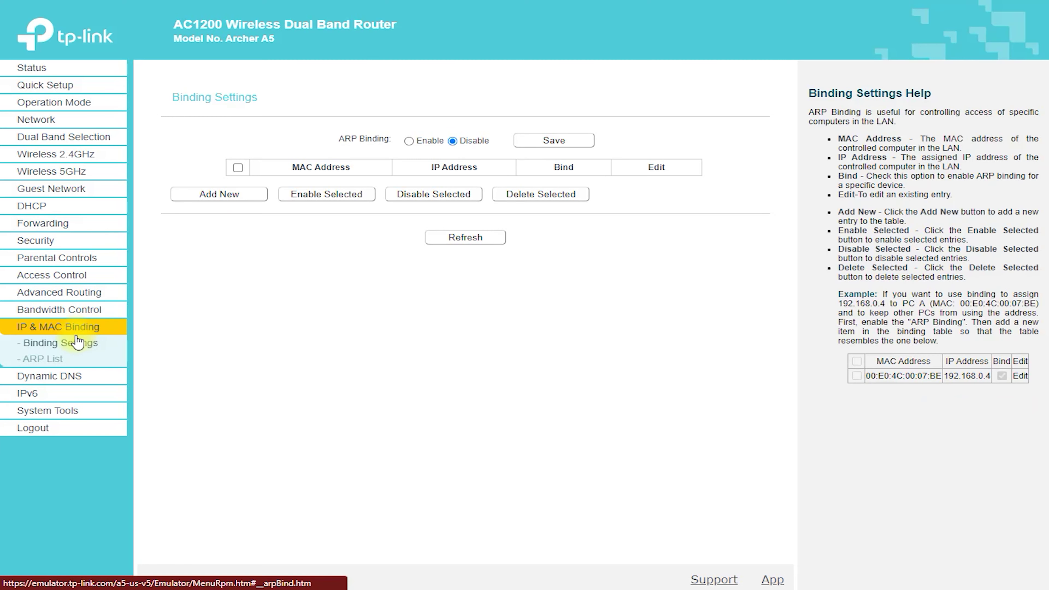
left_click(43, 360)
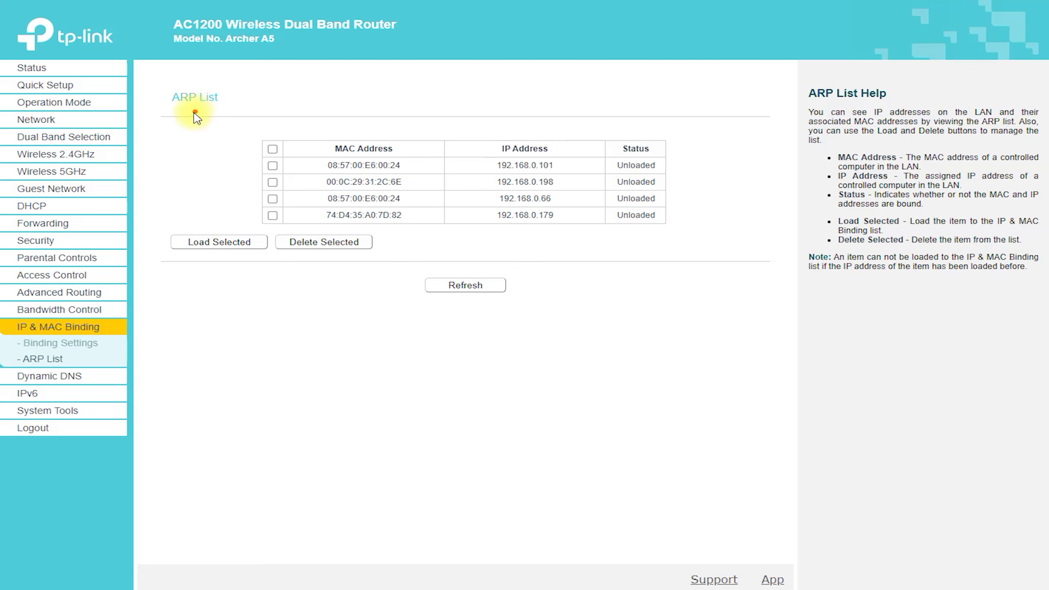
Circle the ARP List title and MAC address table in red, clear the marks, then view Dynamic DNS
left_click_drag(181, 117, 207, 118)
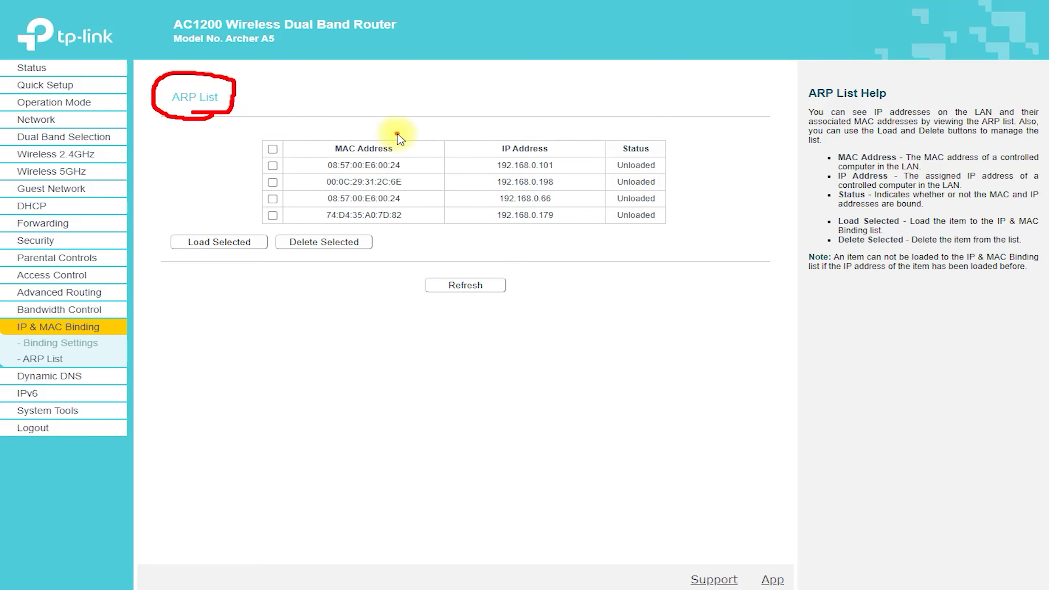
left_click_drag(280, 141, 244, 217)
mouse_move(306, 232)
left_mouse_down()
mouse_move(508, 240)
mouse_move(718, 201)
mouse_move(514, 100)
mouse_move(376, 122)
left_mouse_up()
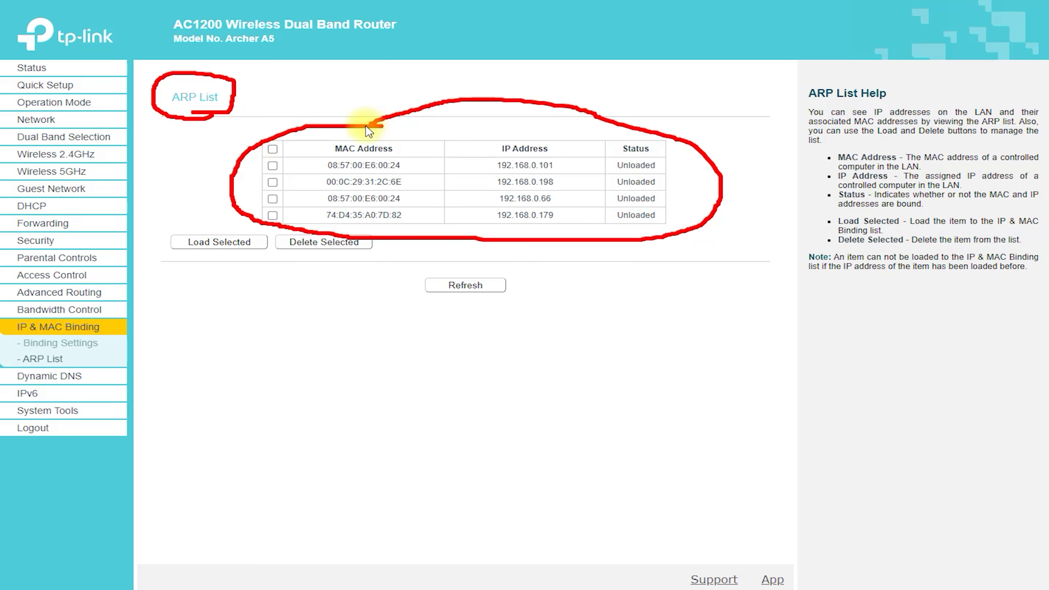
key("Escape")
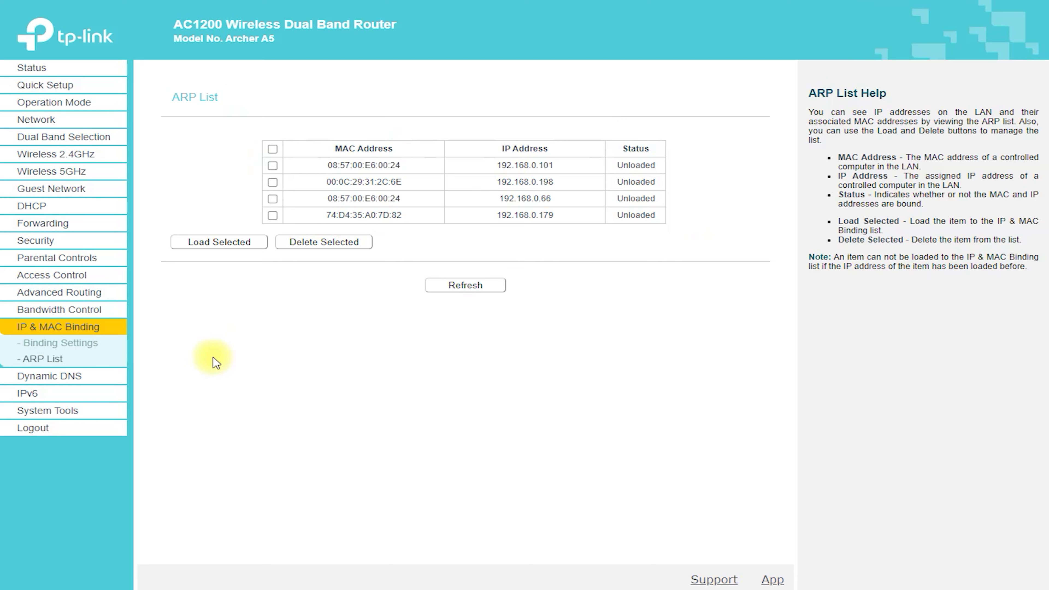
left_click(62, 374)
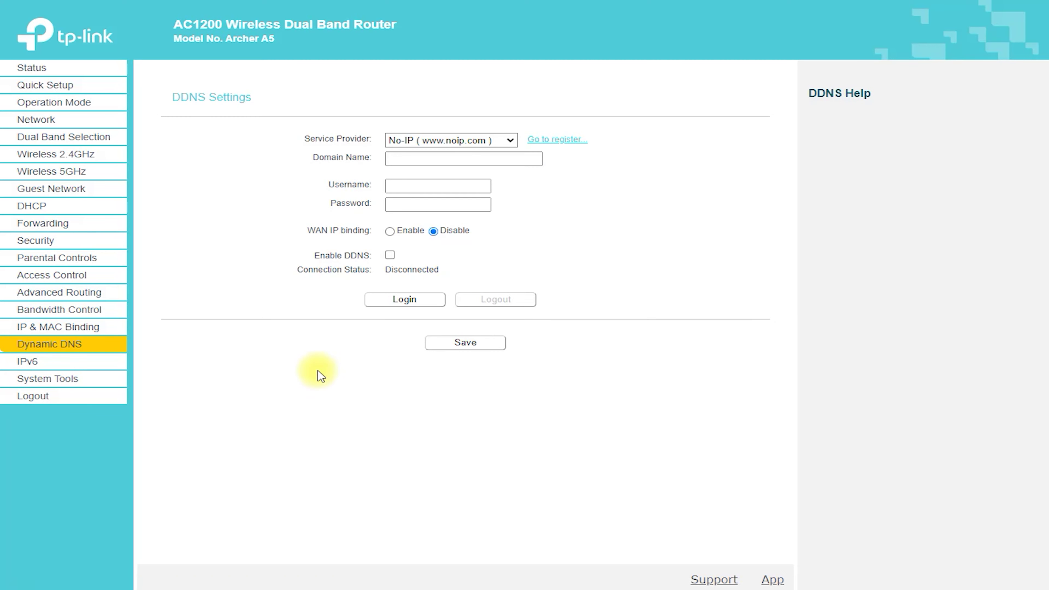
Circle the DDNS Settings heading, then view the IPv6 status and IPv6 WAN pages
mouse_move(184, 117)
left_mouse_down()
mouse_move(212, 118)
mouse_move(224, 84)
mouse_move(159, 94)
mouse_move(188, 122)
left_mouse_up()
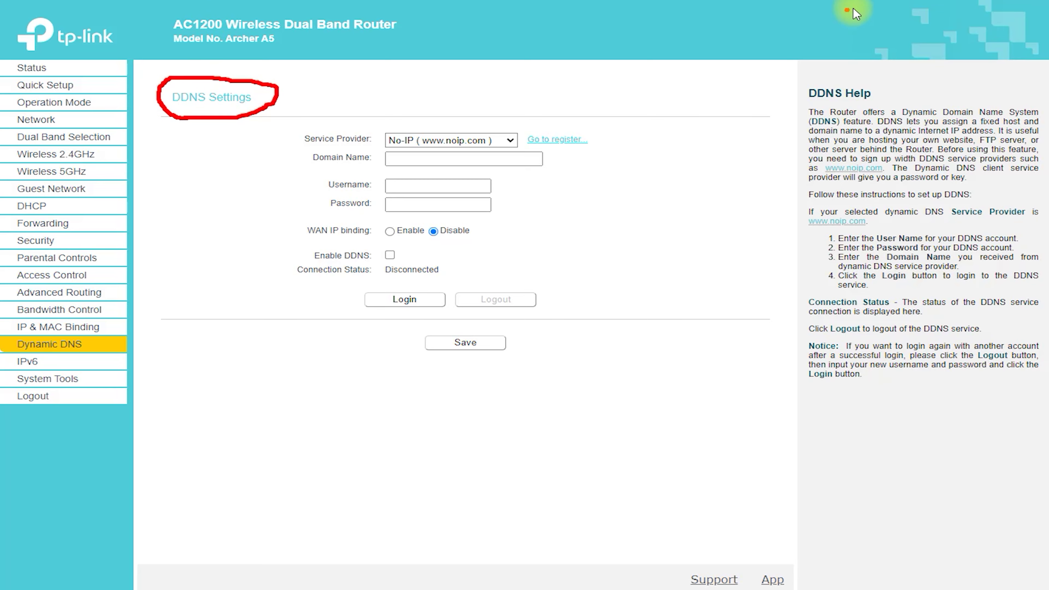
left_click(31, 362)
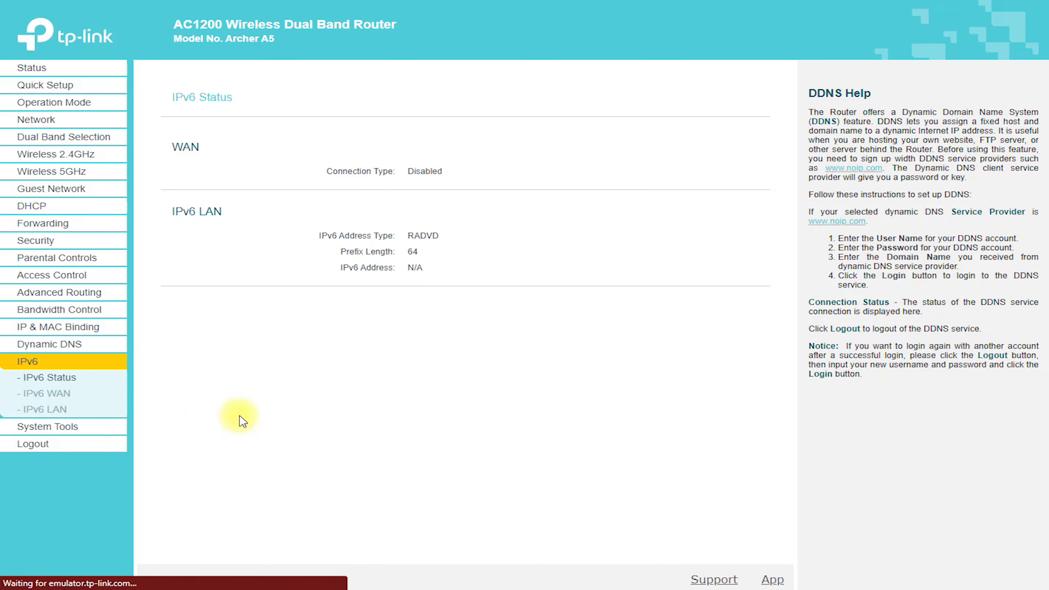
left_click(64, 393)
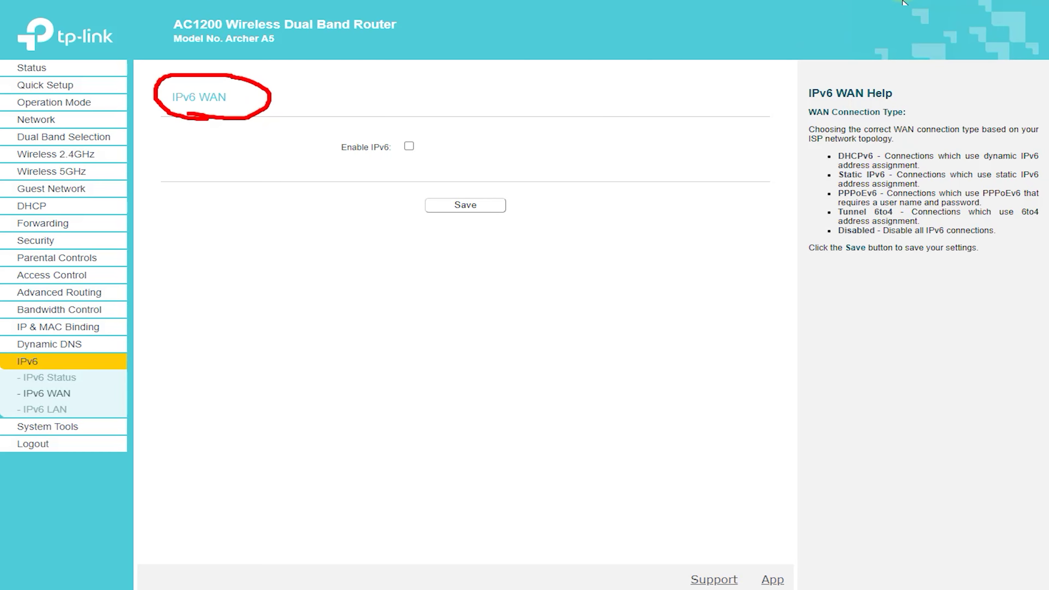
Clear the mark, view IPv6 LAN Settings with its heading circled, then reach System Tools Time Settings
left_click(358, 165)
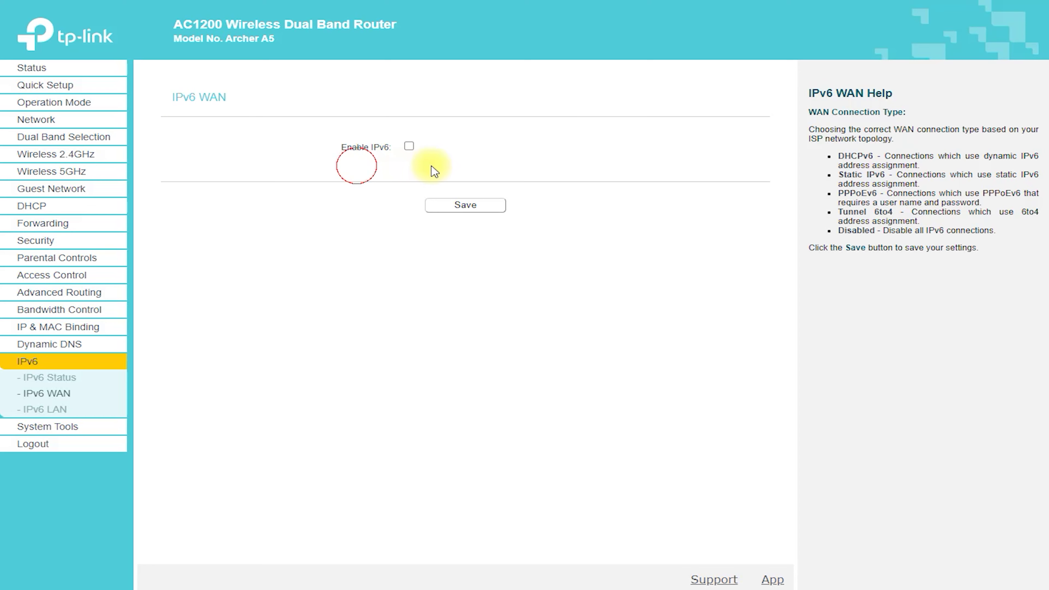
left_click(62, 411)
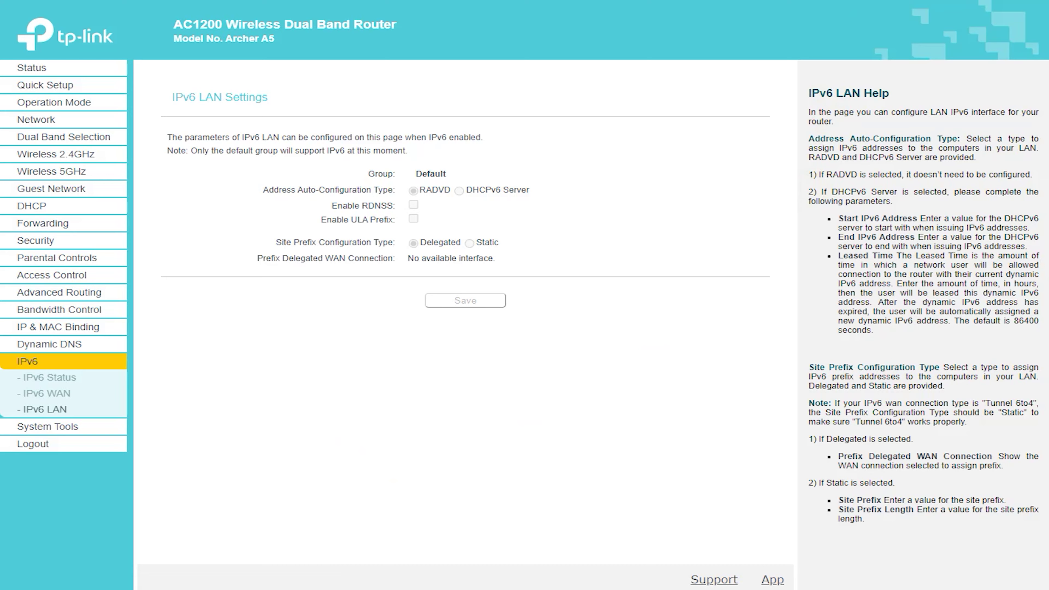
left_click_drag(190, 112, 291, 114)
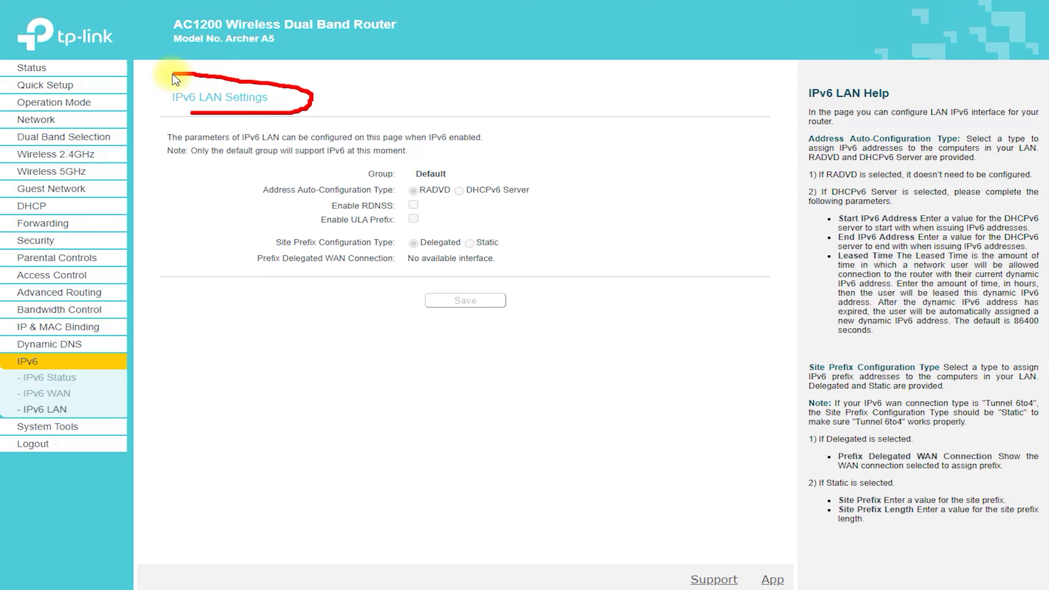
left_click_drag(194, 116, 203, 114)
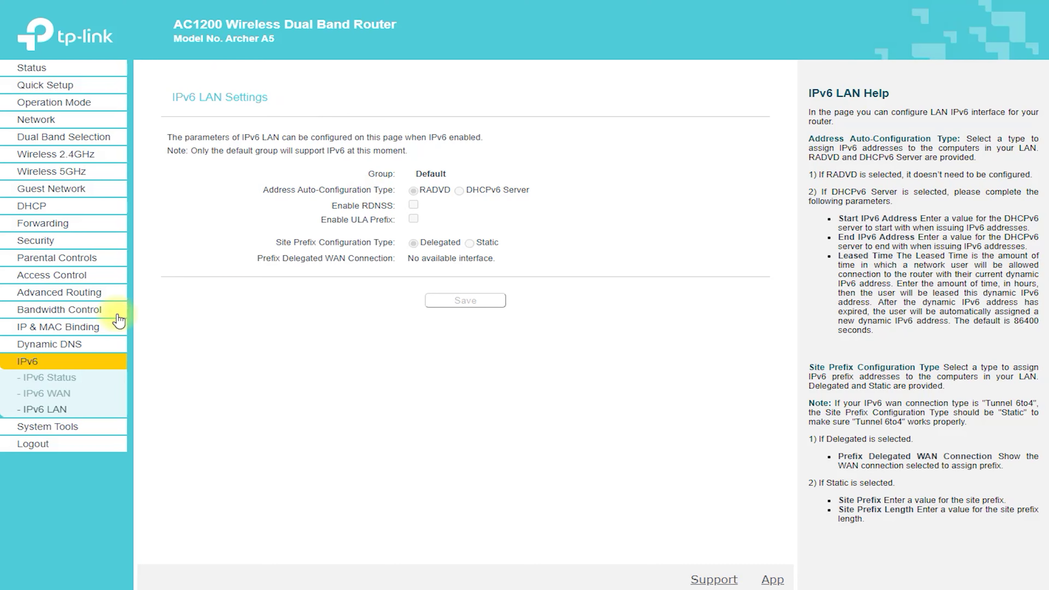
left_click(51, 426)
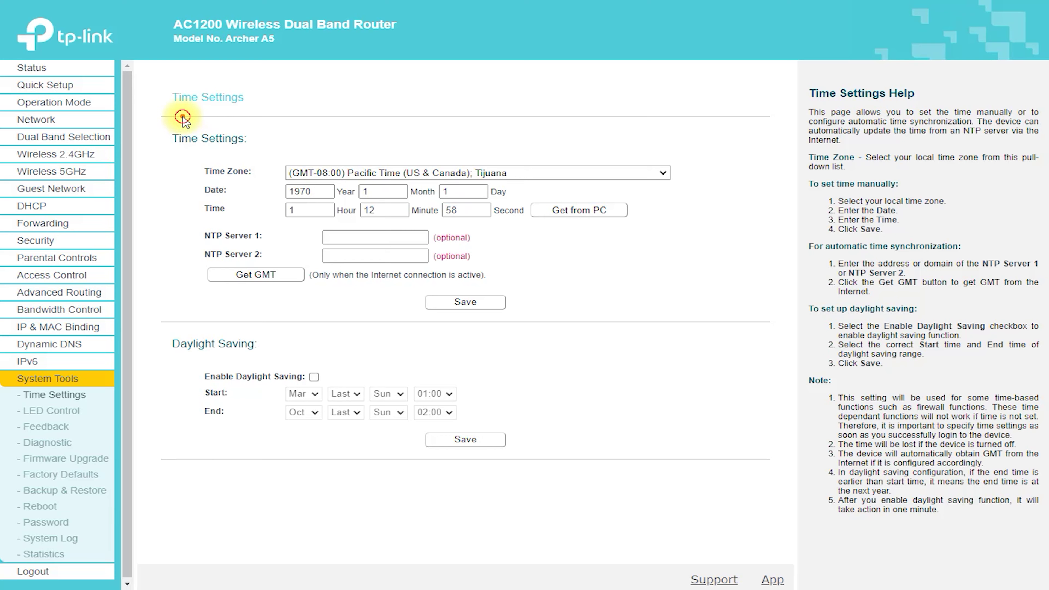
Circle the Time Settings and Daylight Saving headings, then view LED Control with its heading circled
mouse_move(183, 117)
left_mouse_down()
mouse_move(234, 82)
mouse_move(159, 107)
left_mouse_up()
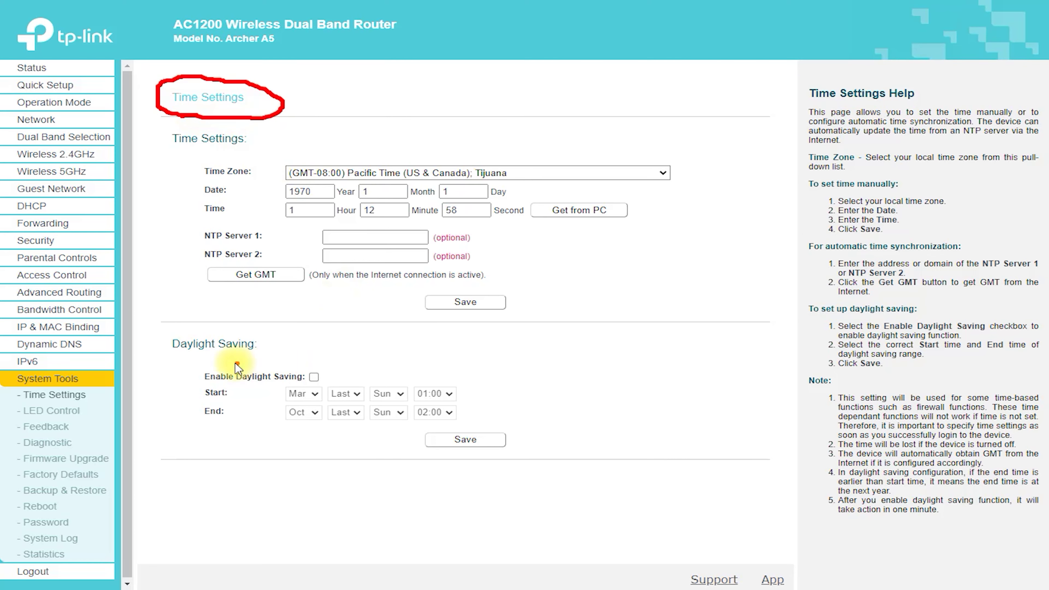
mouse_move(260, 354)
left_mouse_down()
mouse_move(165, 327)
mouse_move(224, 359)
left_mouse_up()
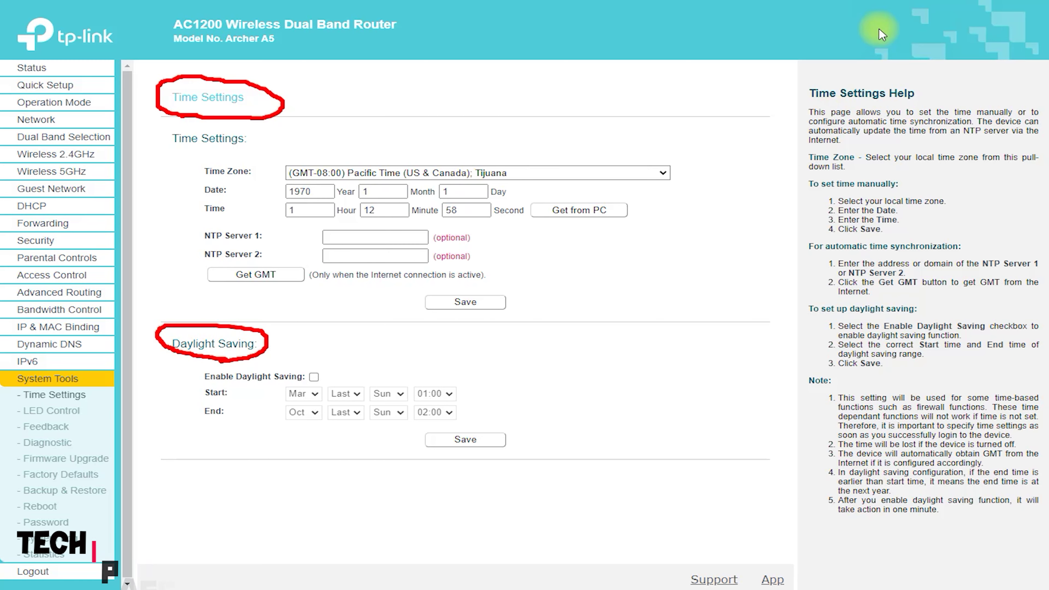
left_click(66, 411)
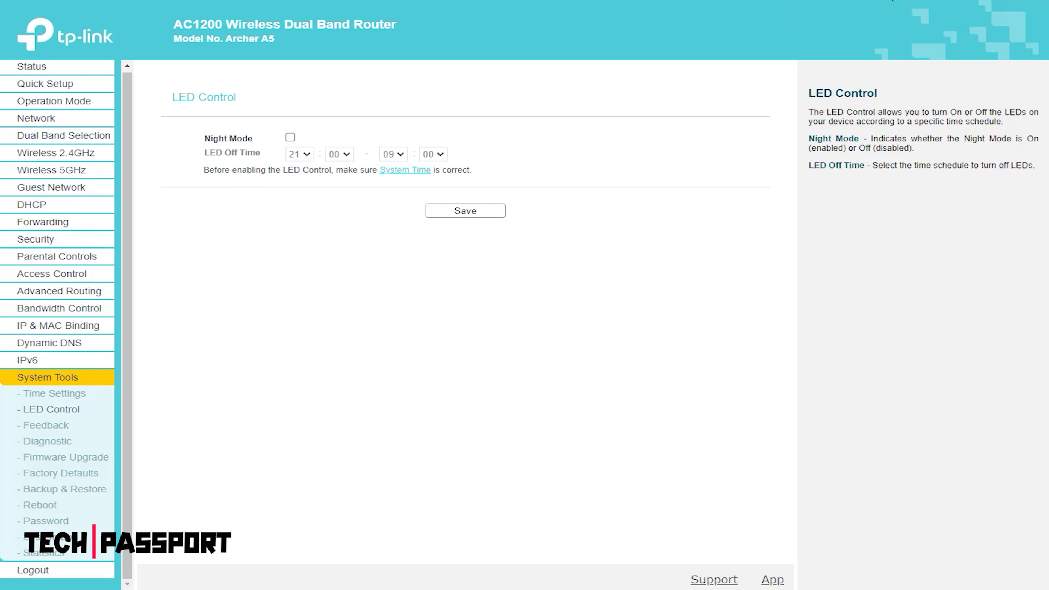
mouse_move(210, 117)
left_mouse_down()
mouse_move(253, 115)
mouse_move(157, 106)
mouse_move(189, 115)
left_mouse_up()
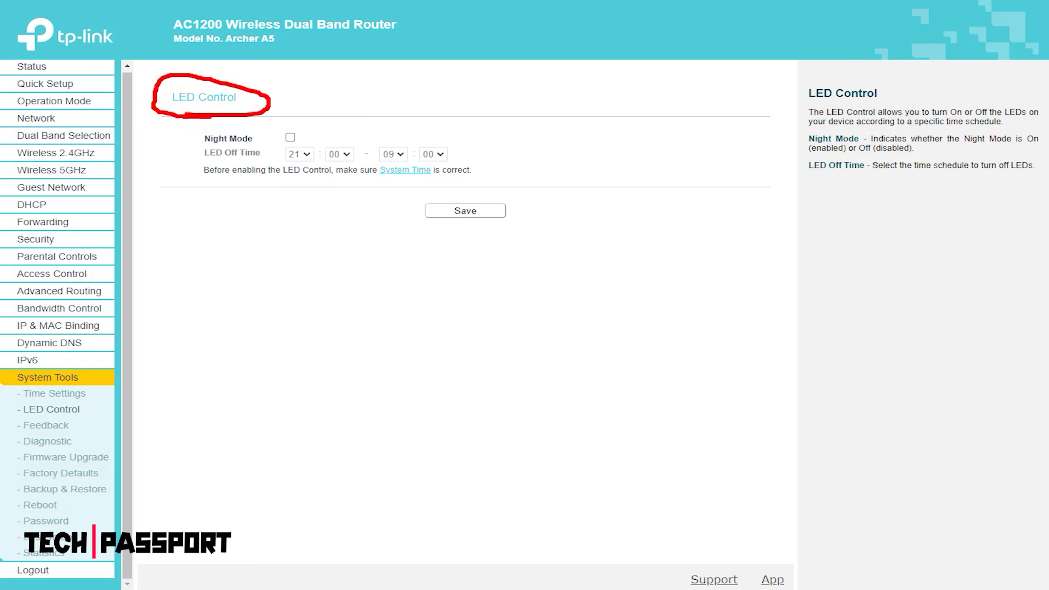
View the Feedback and Diagnostic Tools pages, underlining the Diagnostic Tools heading, then reach Firmware Upgrade
left_click(62, 425)
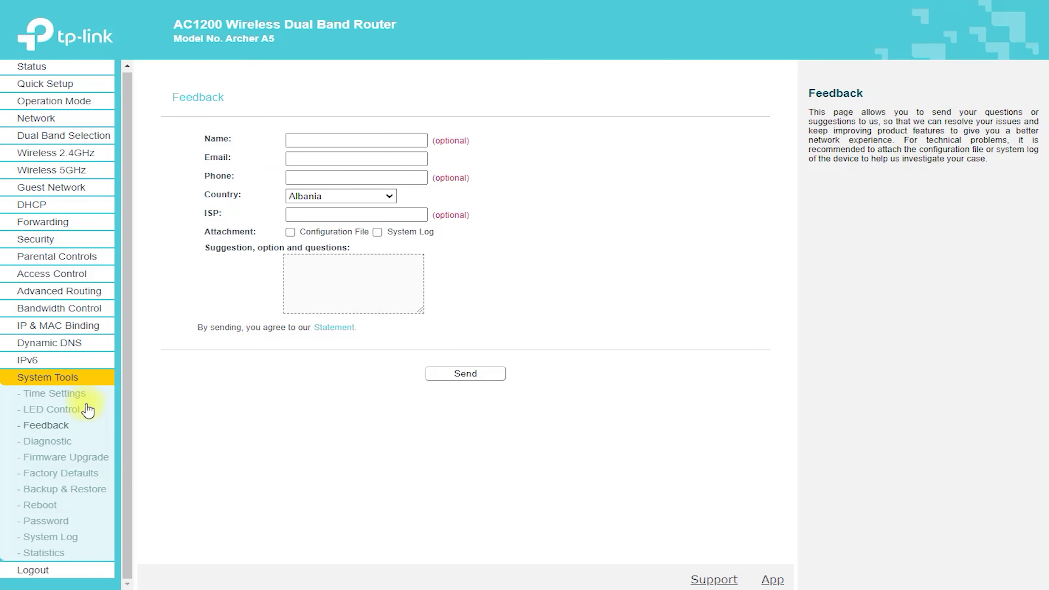
left_click(61, 443)
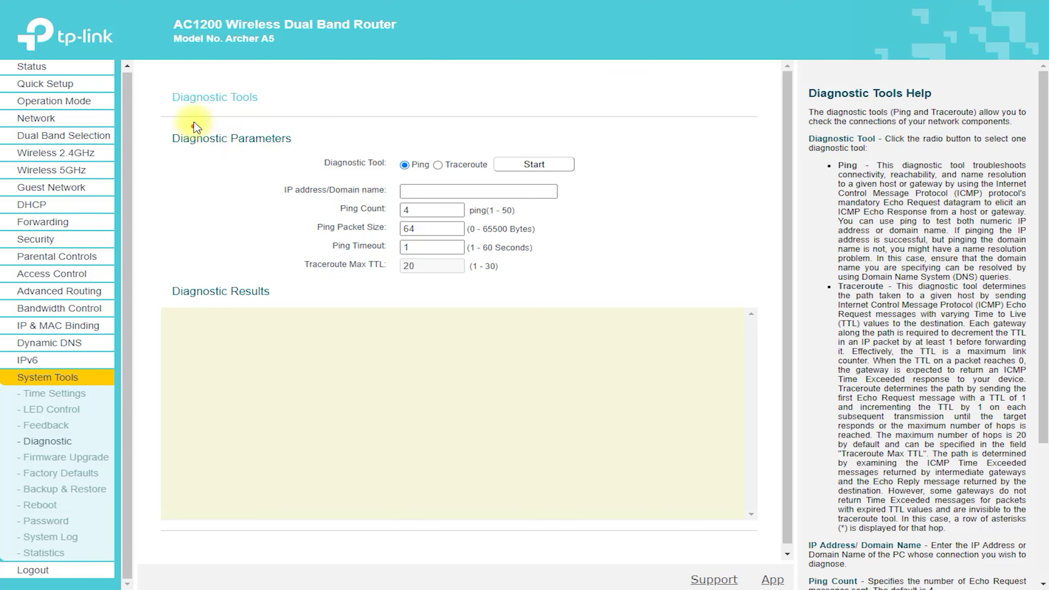
mouse_move(203, 113)
left_mouse_down()
mouse_move(294, 99)
mouse_move(156, 88)
left_mouse_up()
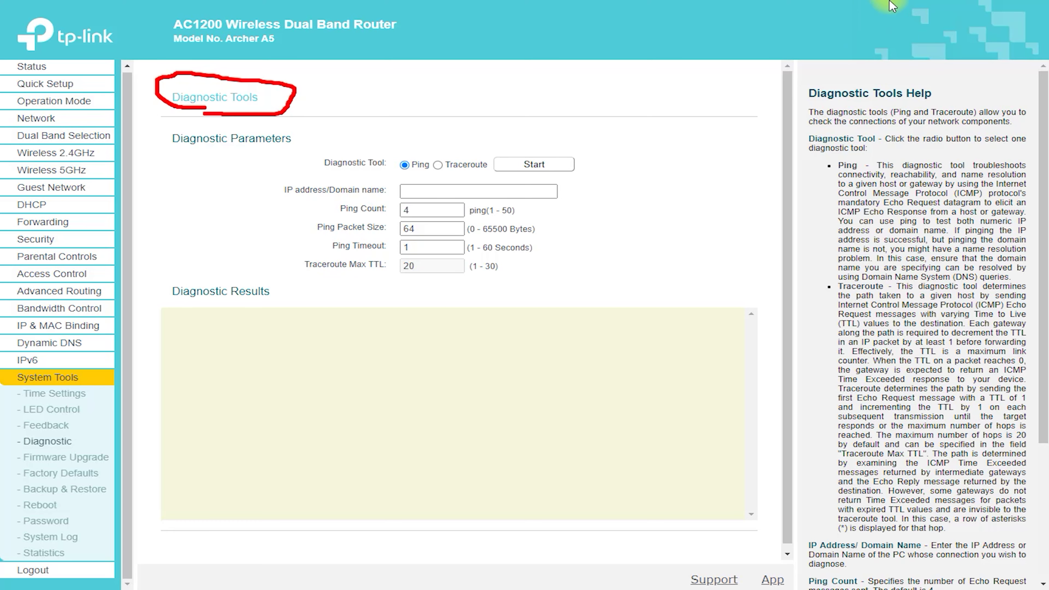
left_click(66, 457)
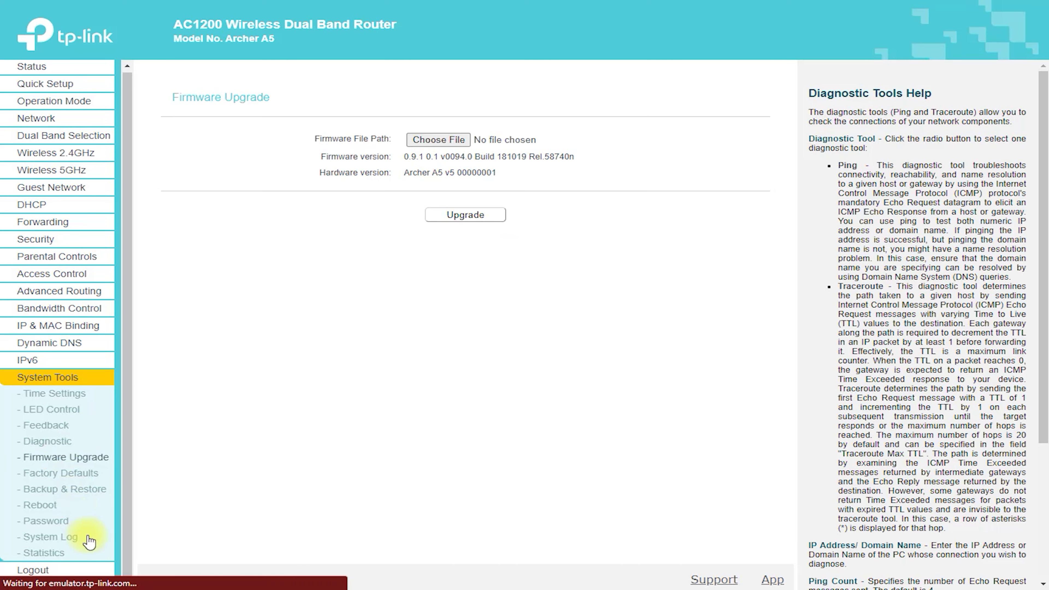
View Factory Defaults with its heading circled in red, clear the mark, then go to Backup & Restore
left_click(60, 474)
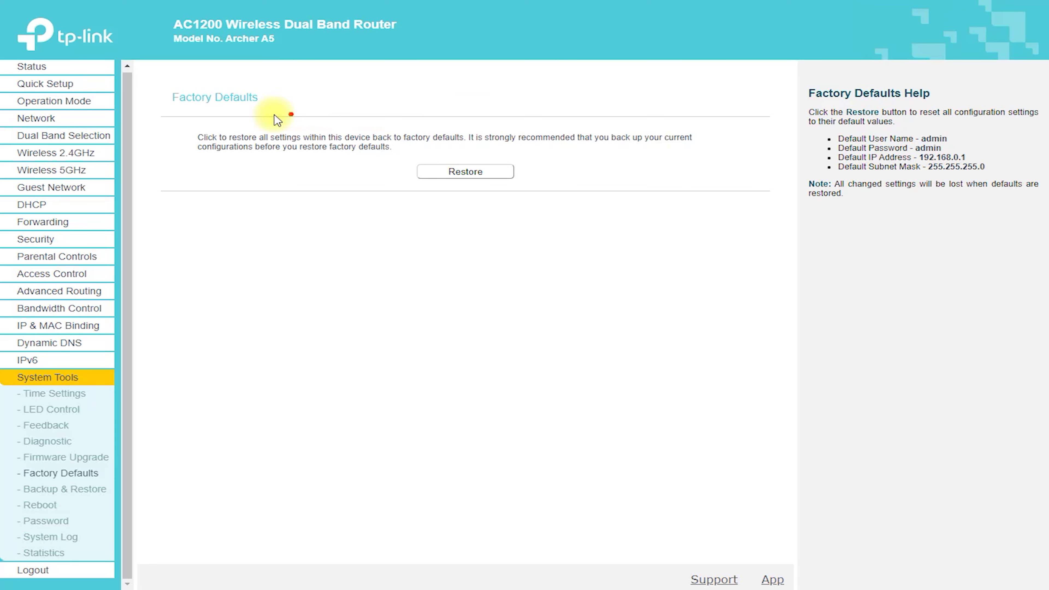
mouse_move(256, 114)
left_mouse_down()
mouse_move(193, 115)
mouse_move(183, 79)
left_mouse_up()
left_click_drag(203, 120, 212, 117)
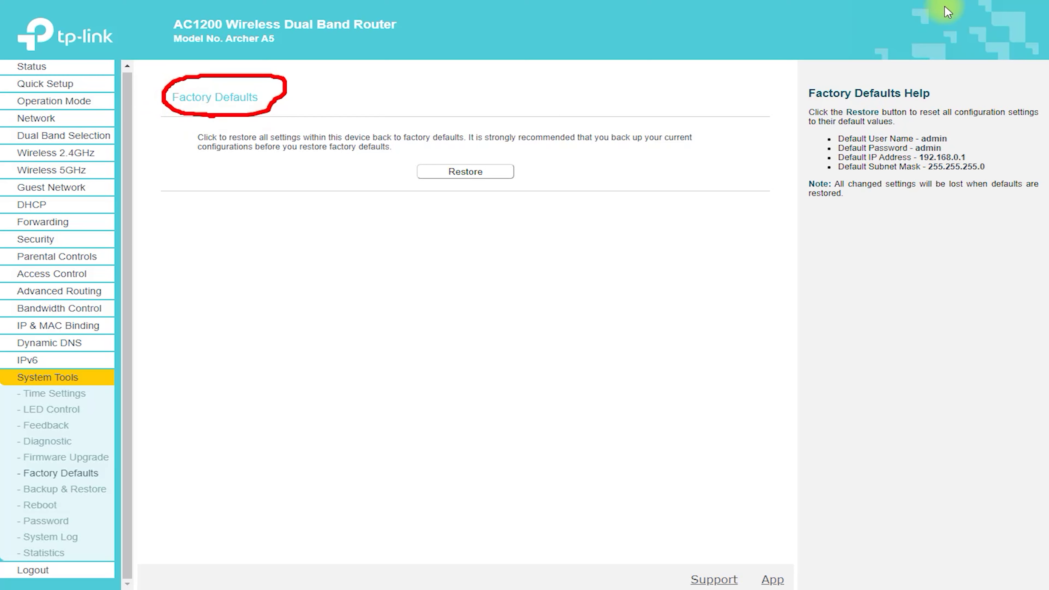
left_click(907, 2)
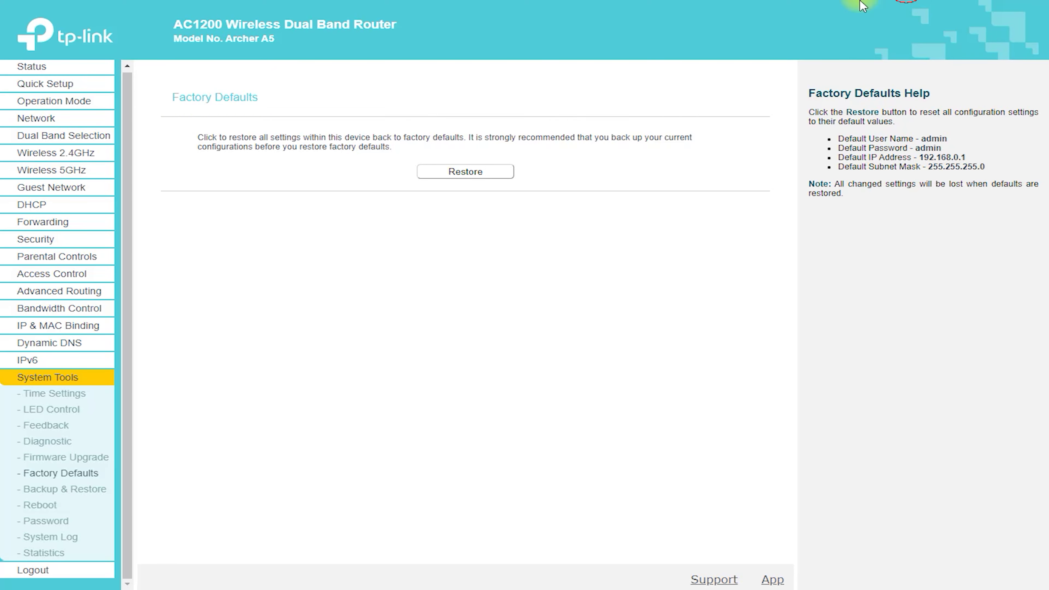
left_click(84, 490)
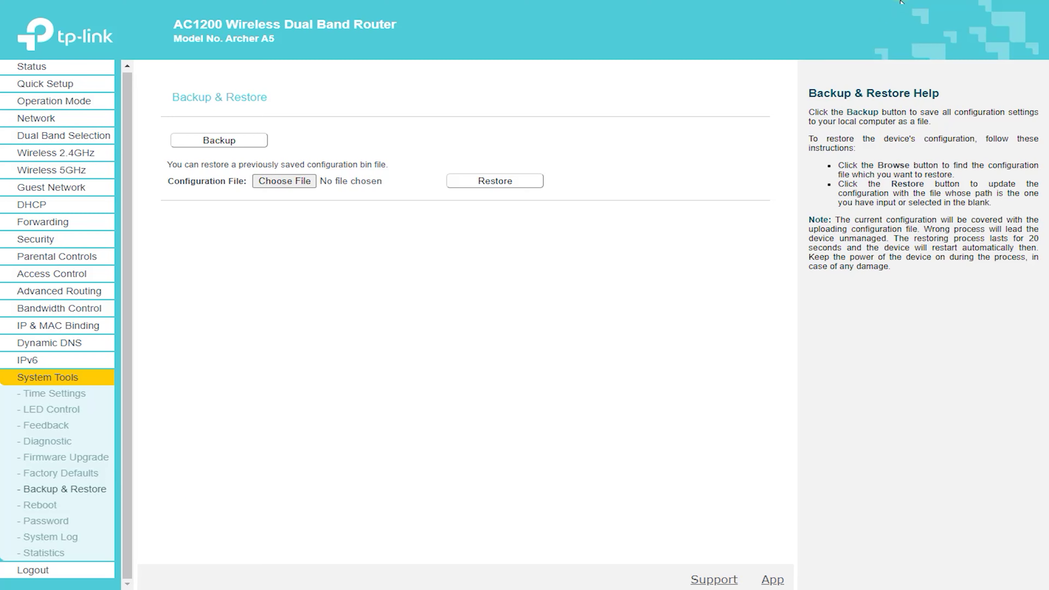